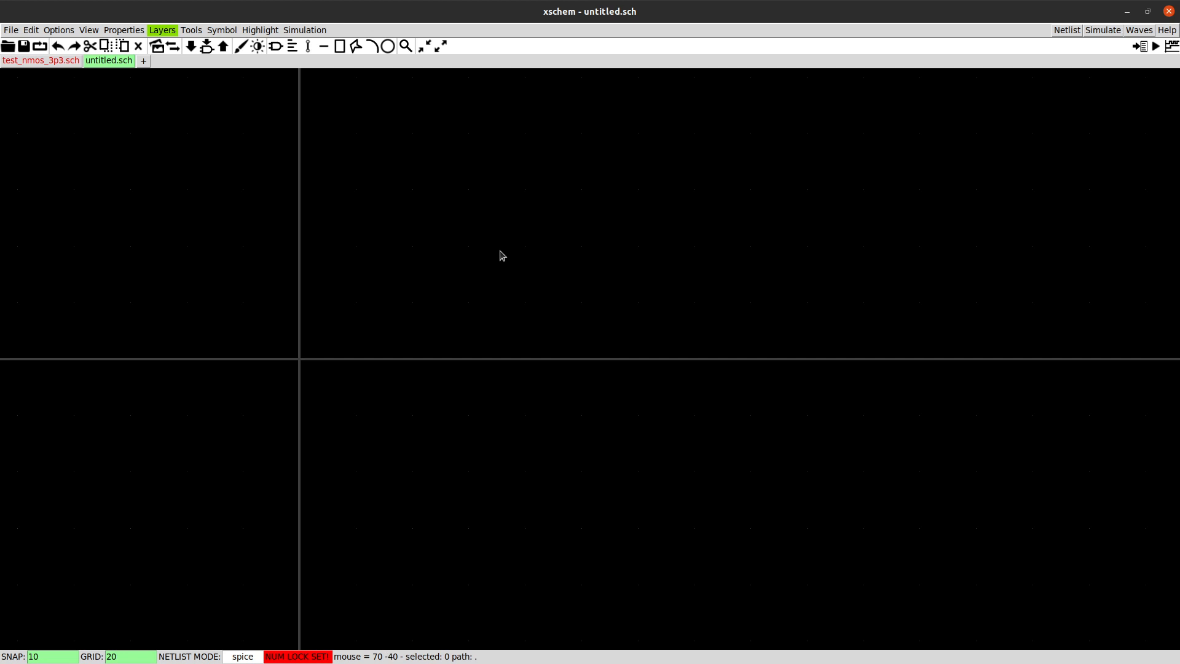
Place a pmos_3p3 symbol from the gf180mcuC xschem symbols library just above the origin
key("Insert")
left_click_drag(215, 44, 445, 126)
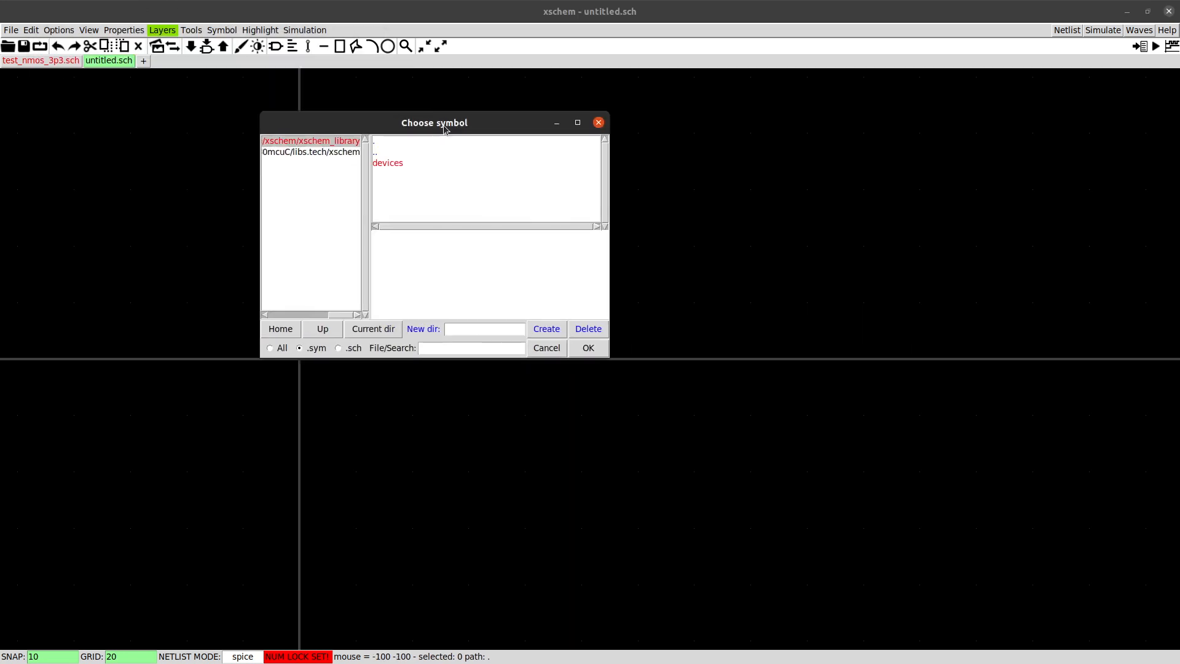
left_click(310, 153)
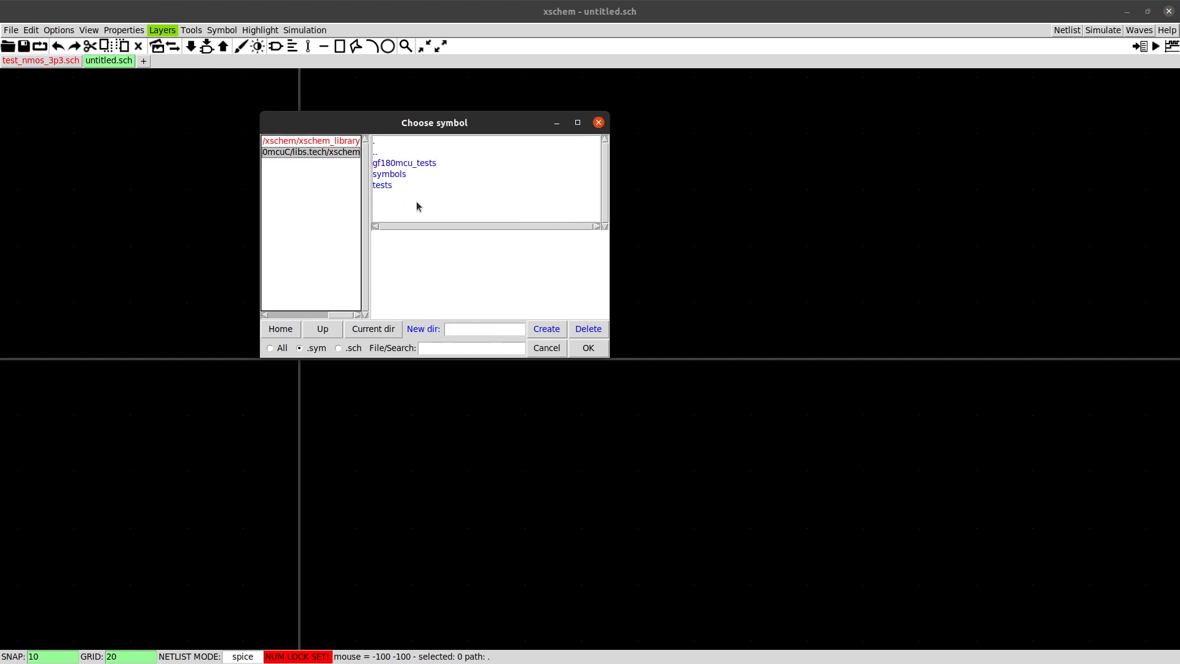
left_click(388, 178)
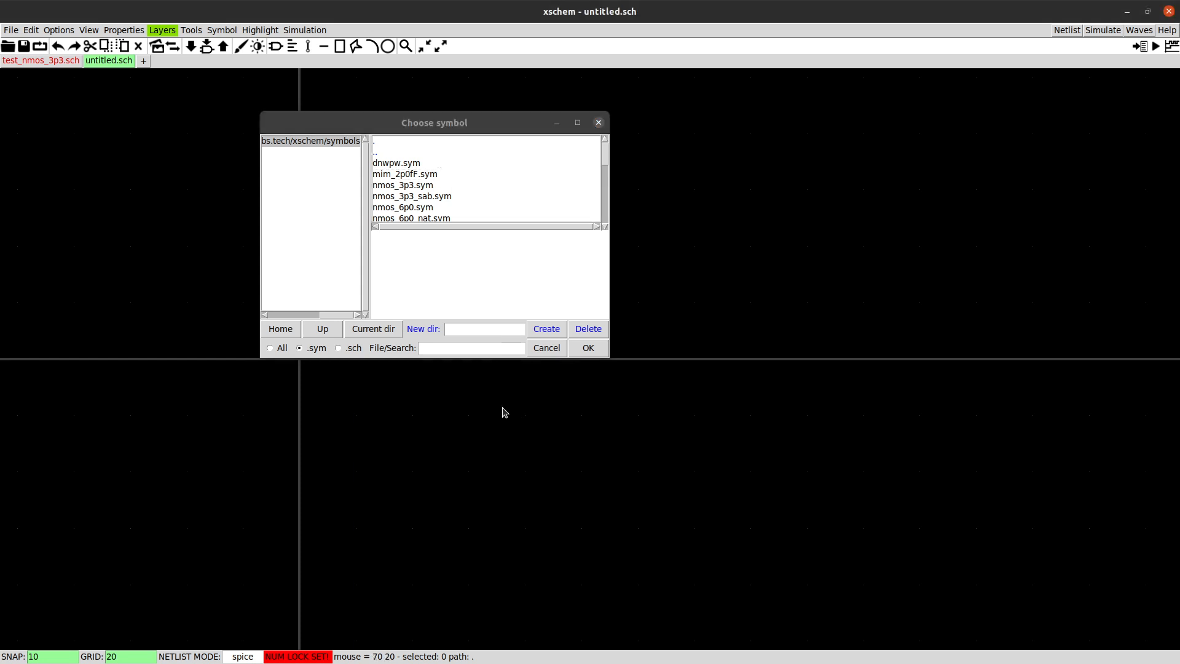
left_click_drag(500, 358, 489, 533)
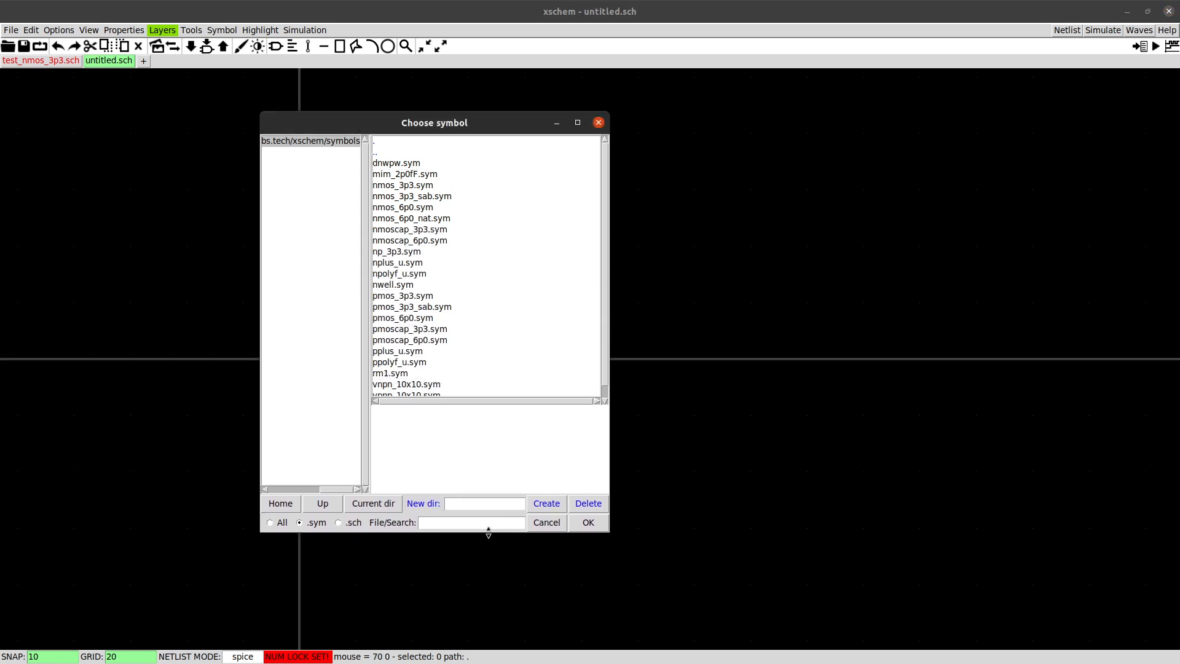
left_click(411, 297)
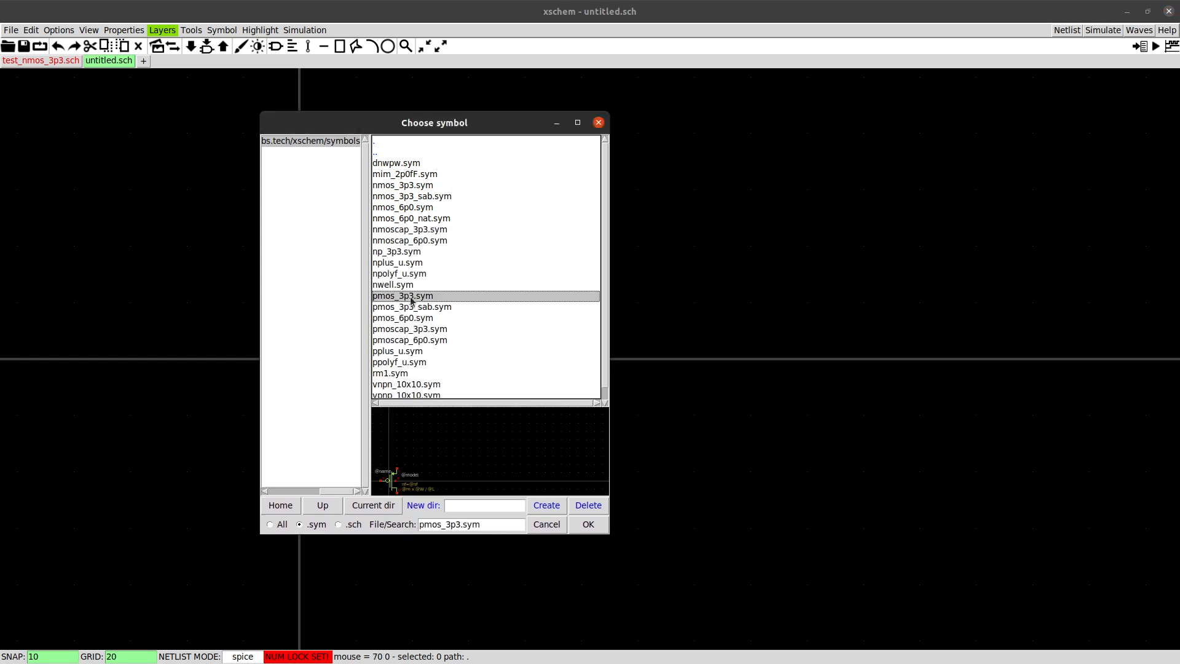
left_click(587, 524)
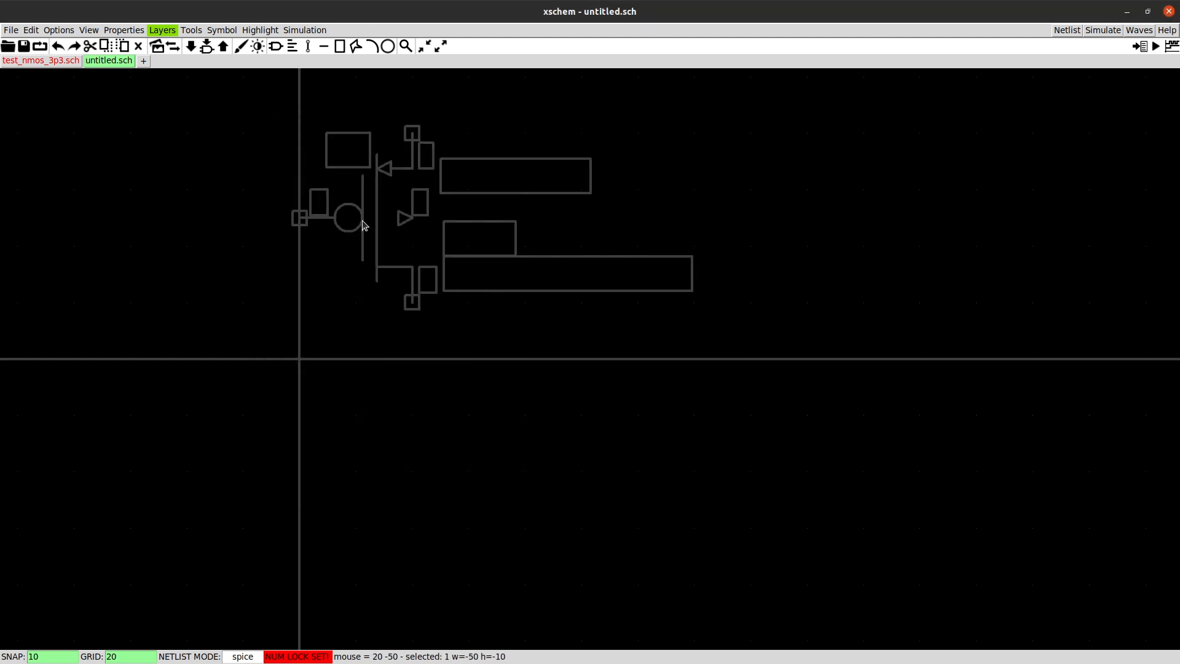
left_click(370, 215)
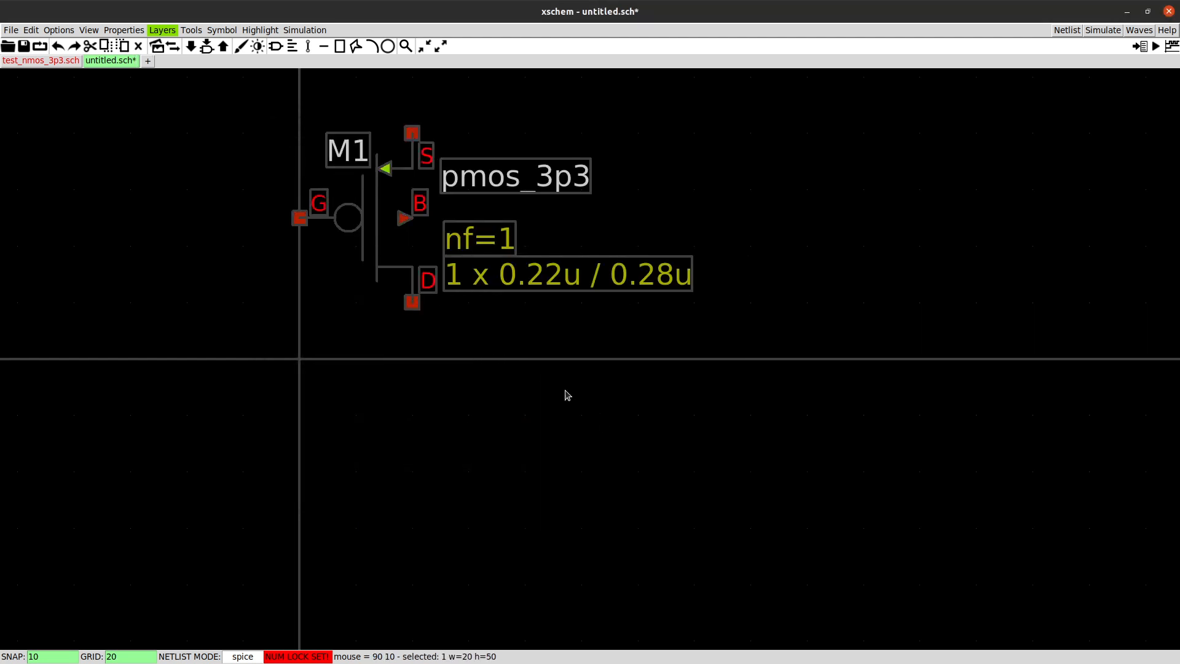
Set the PMOS transistor's width W to 0.44u
key("q")
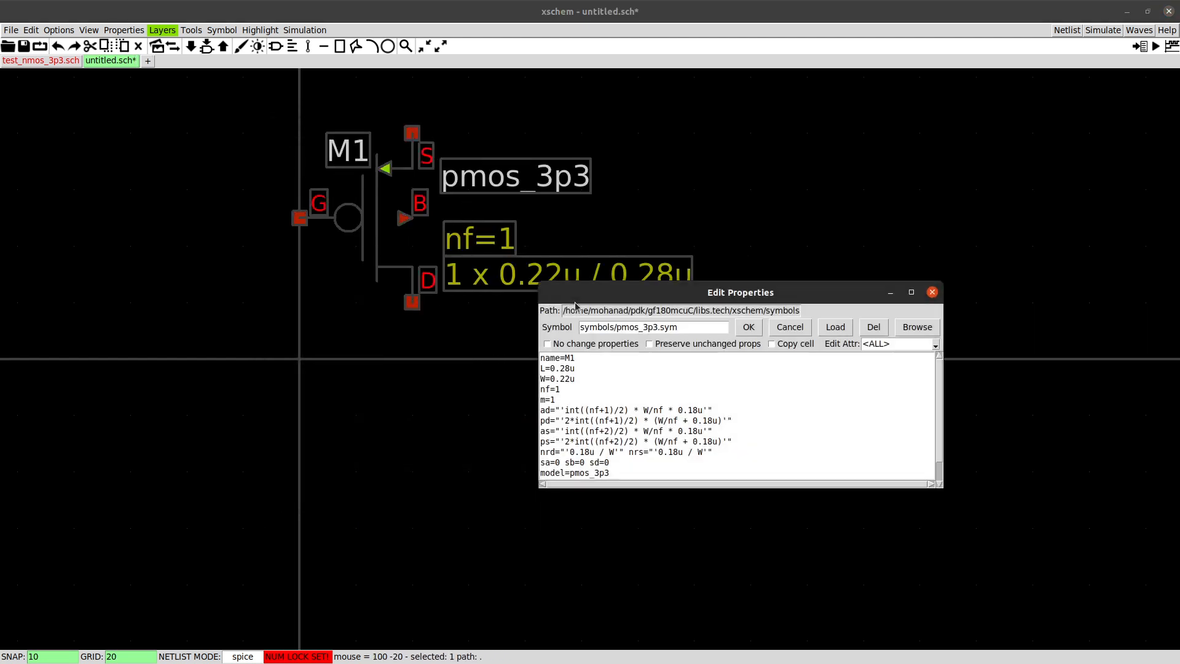
left_click_drag(541, 368, 741, 397)
left_click(559, 378)
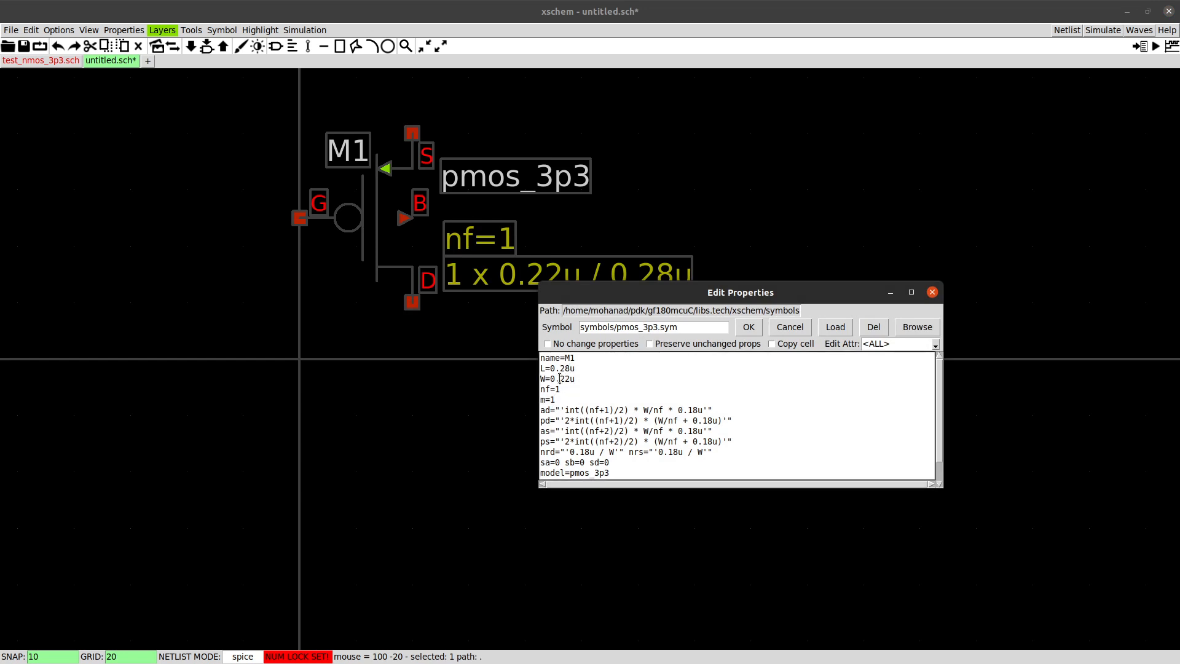
key("shift+Right")
left_click(749, 327)
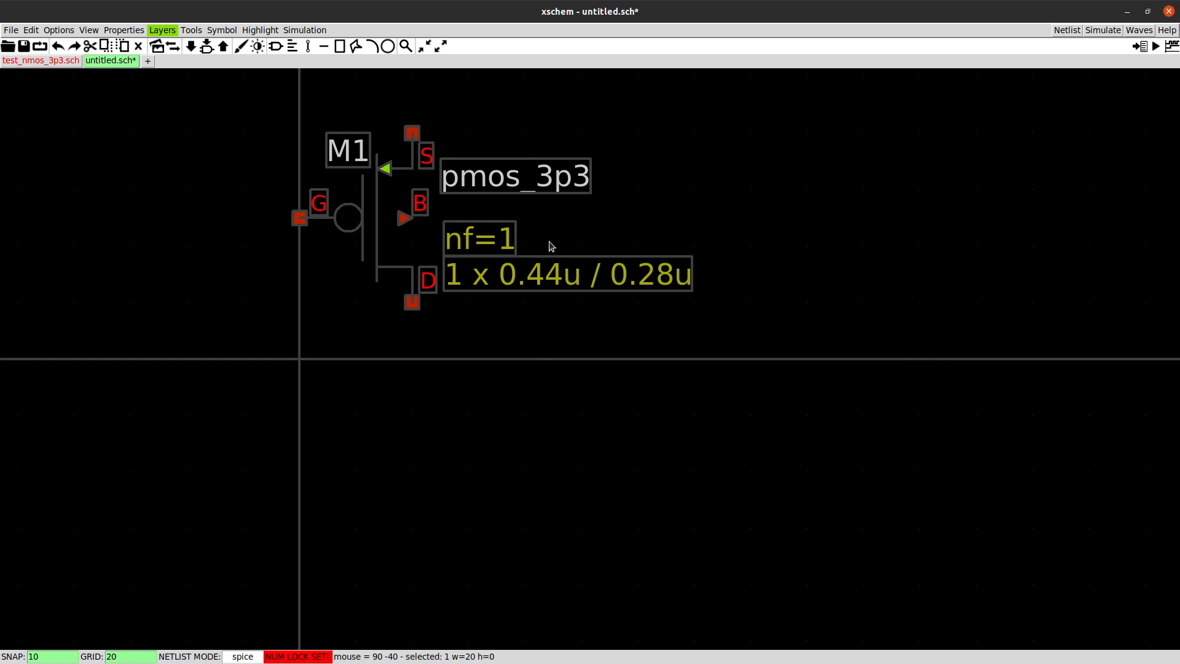
Place an nmos_3p3 symbol directly below the PMOS, aligned with it
key("Insert")
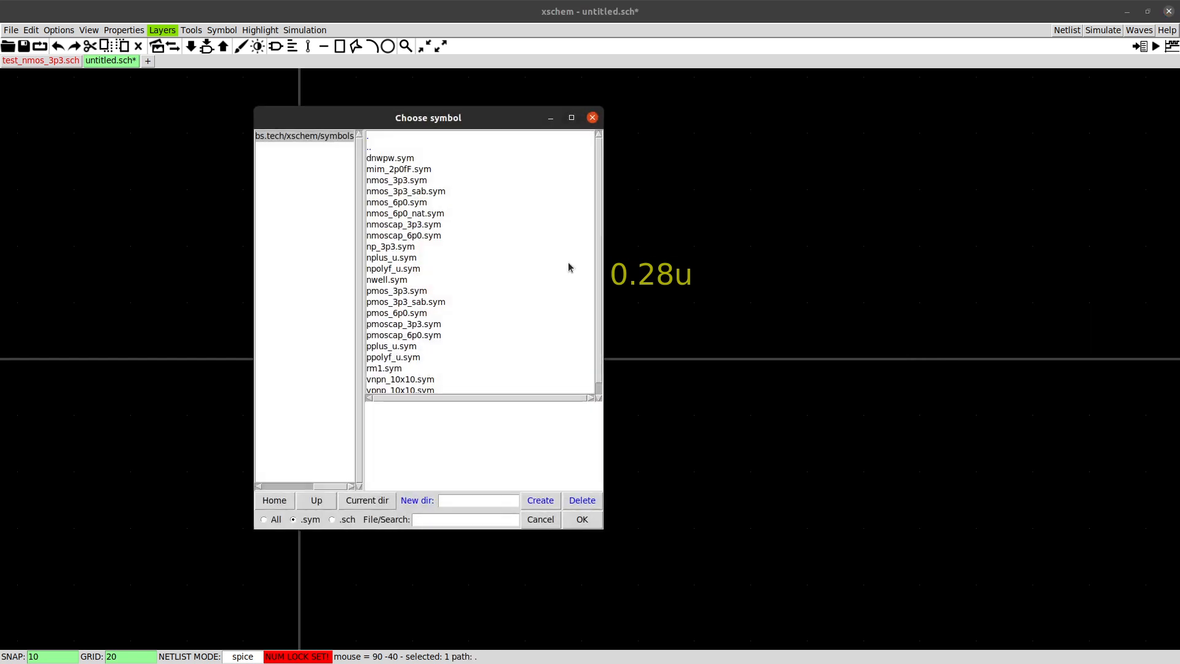
left_click(401, 181)
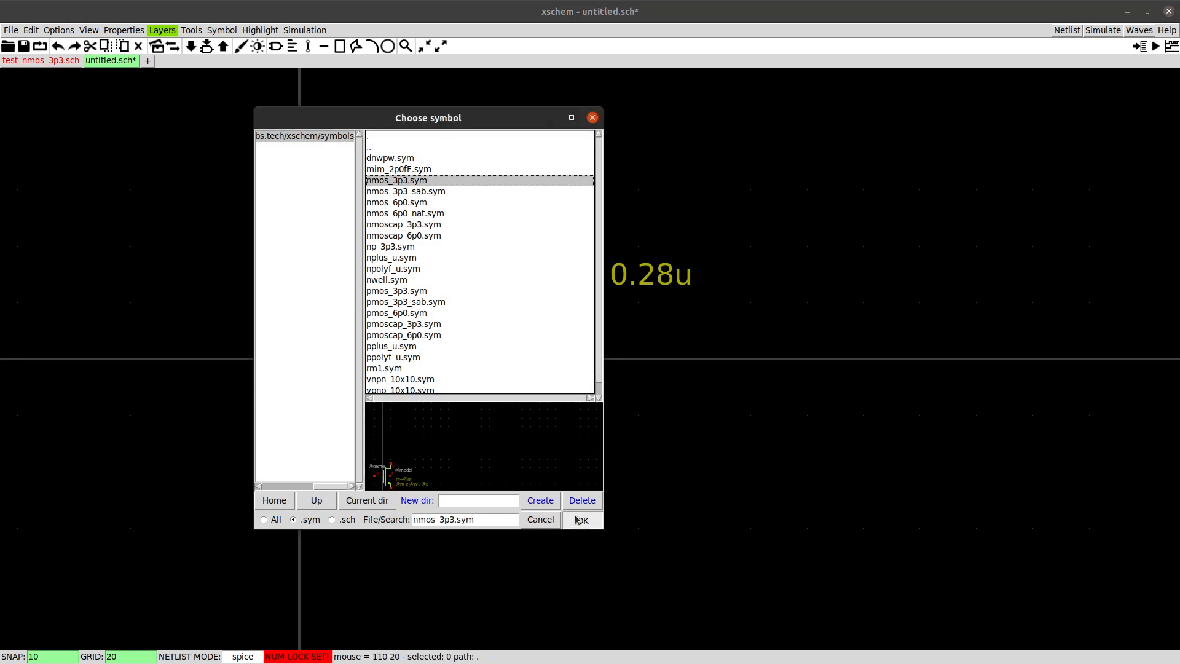
left_click(581, 519)
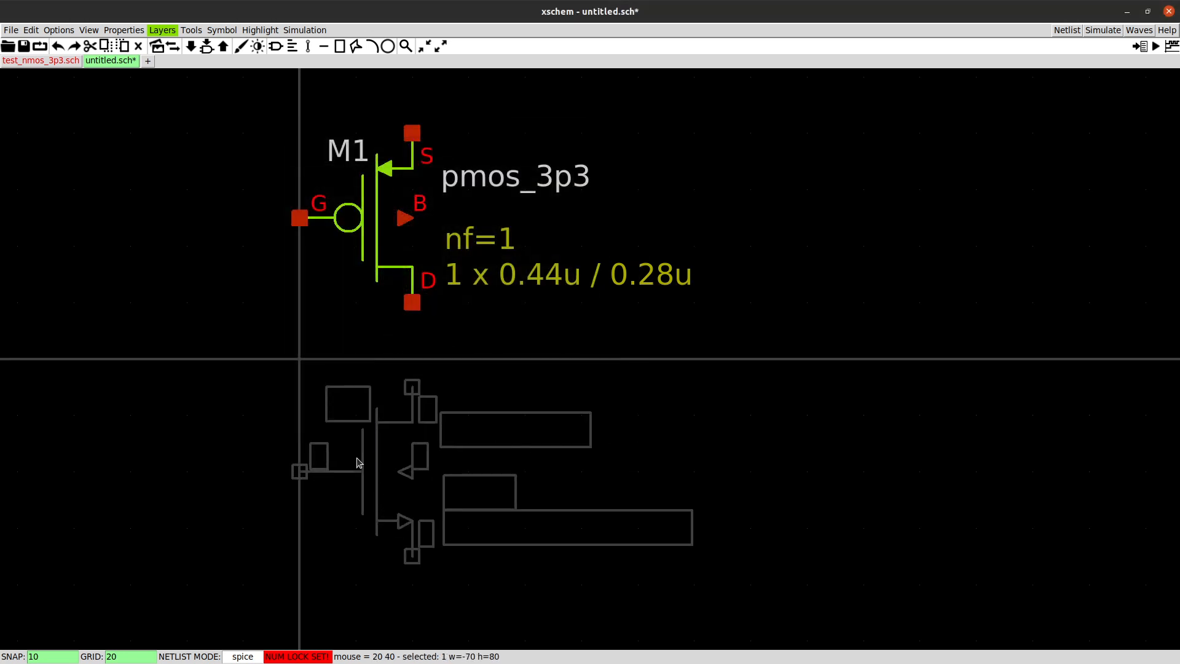
left_click(358, 480)
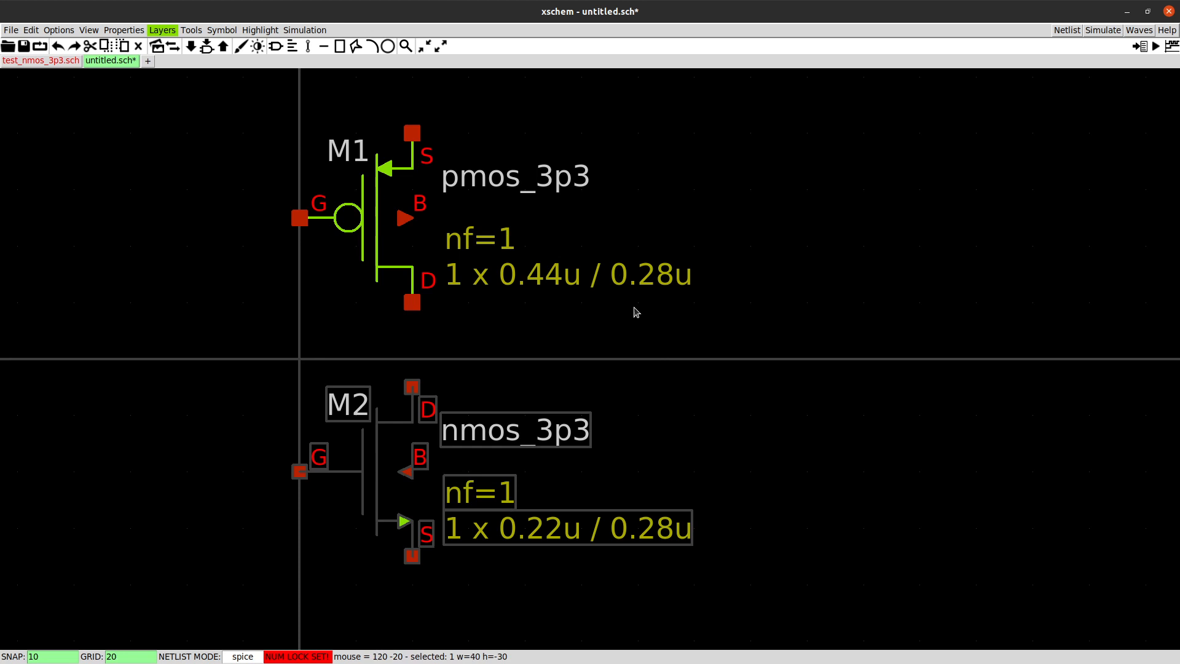
Place an iopin symbol from the xschem devices library on the drain side of the transistors, level with the origin
key("Insert")
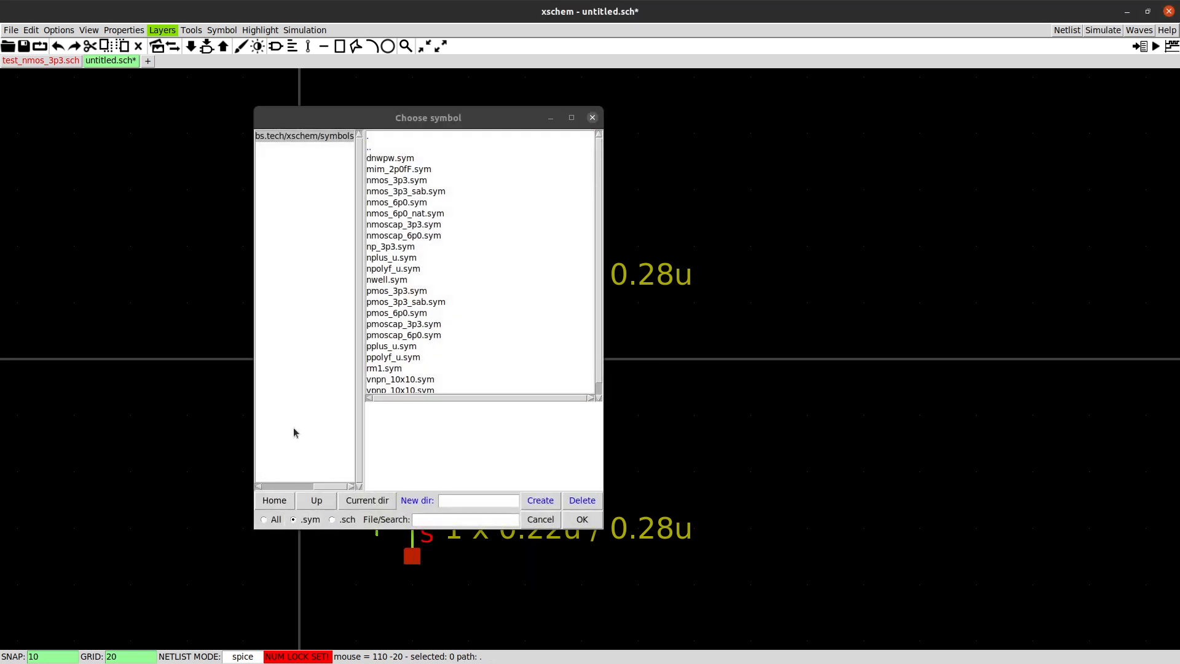
left_click(277, 498)
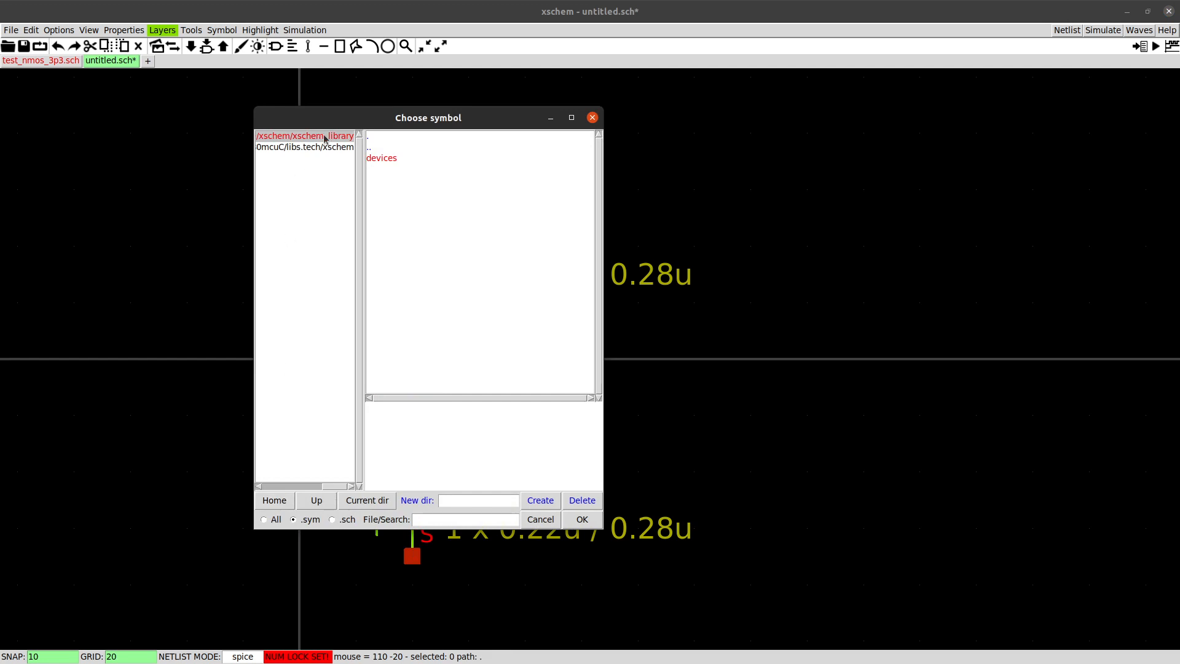
left_click(380, 158)
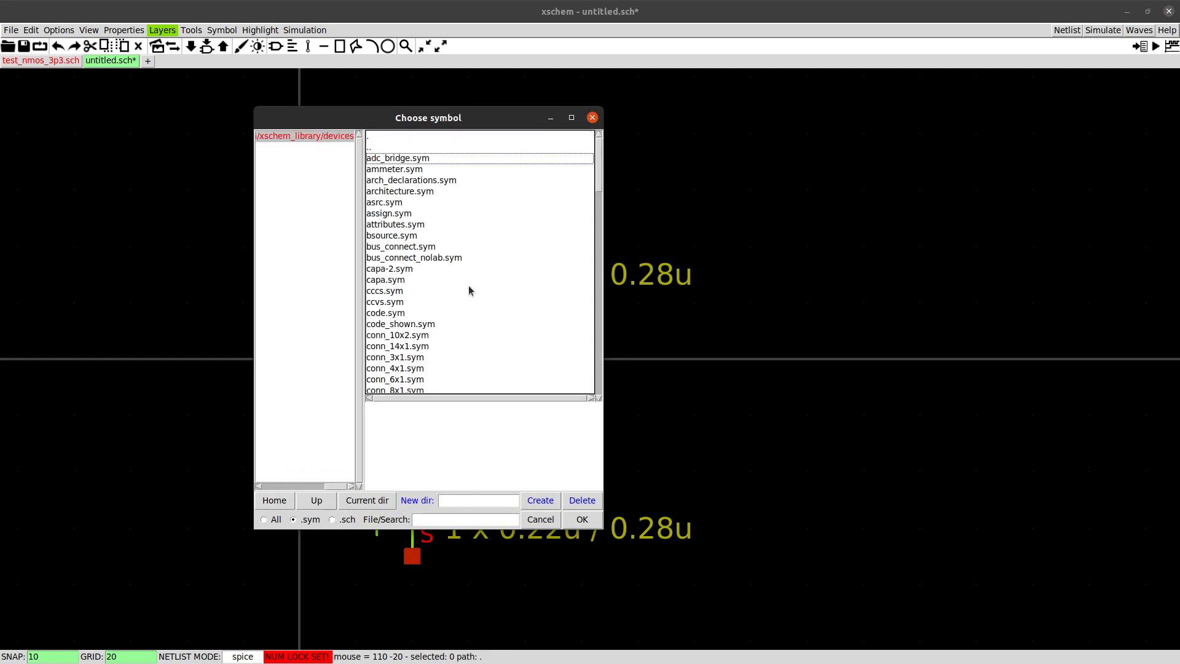
scroll(468, 290, "down", 8)
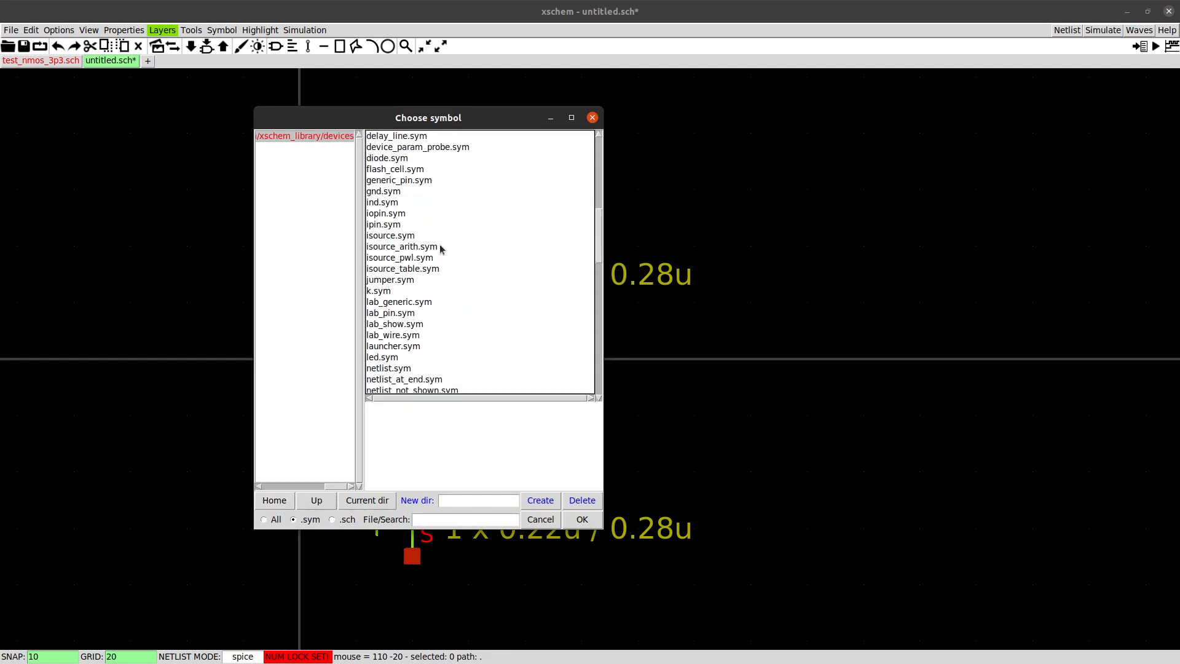
left_click(391, 213)
left_click(581, 520)
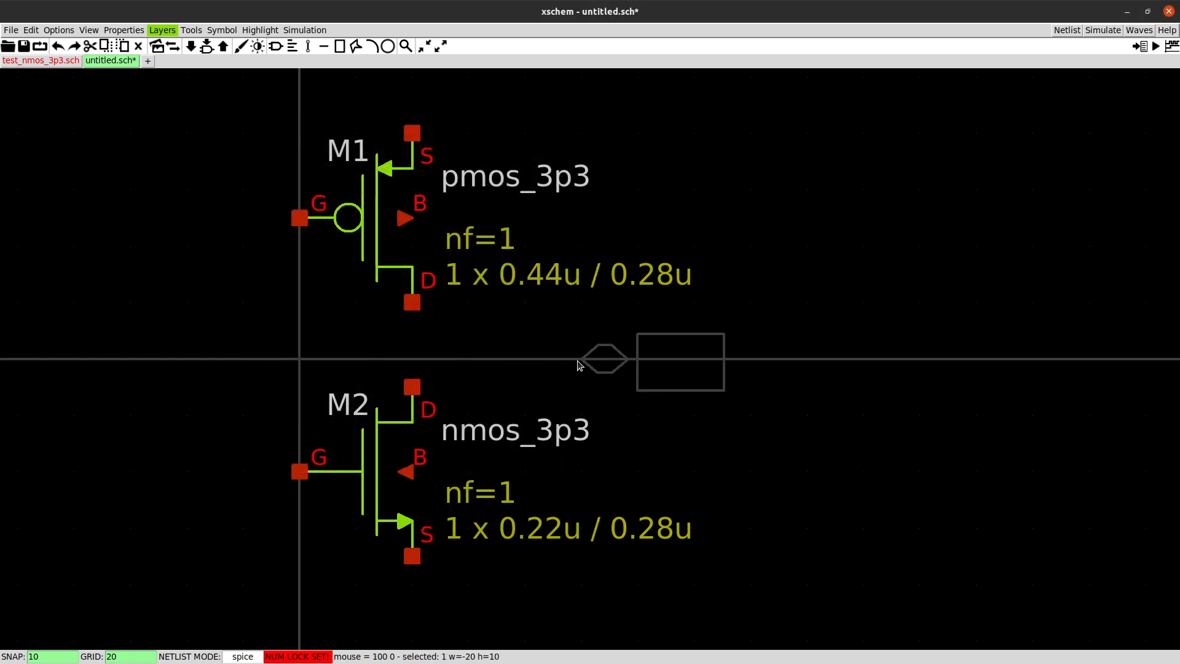
left_click(714, 365)
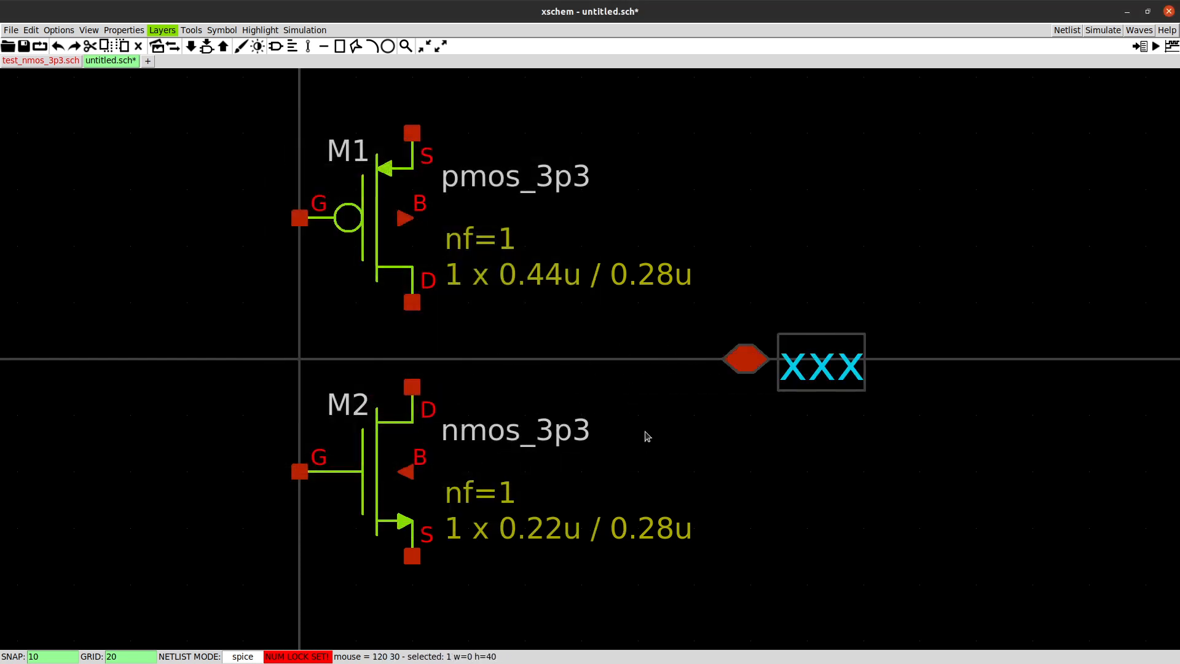
Copy the iopin to a spot above the PMOS source and another below the NMOS source
scroll(659, 367, "down", 3)
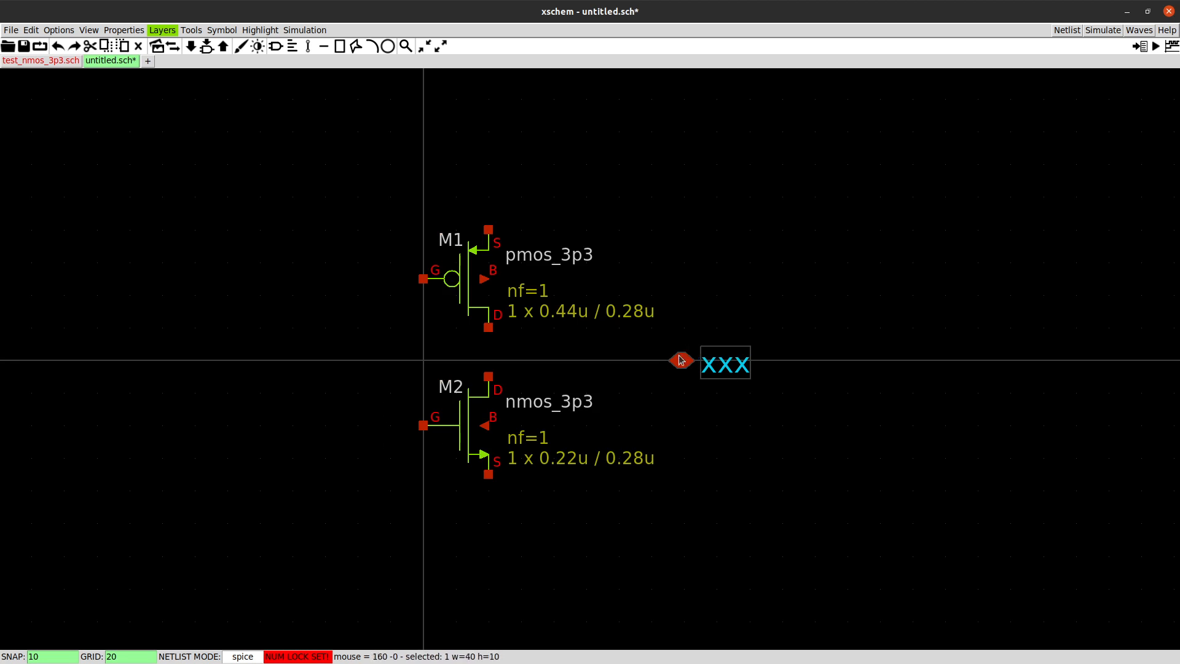
left_click(718, 360)
key("c")
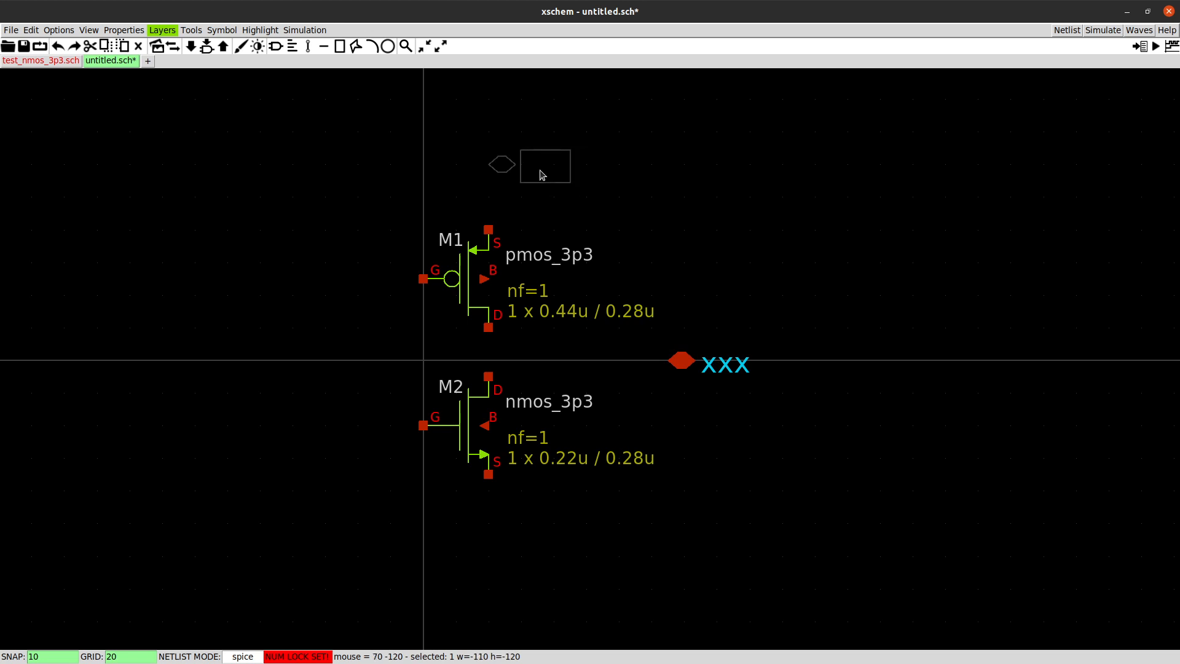
left_click(531, 175)
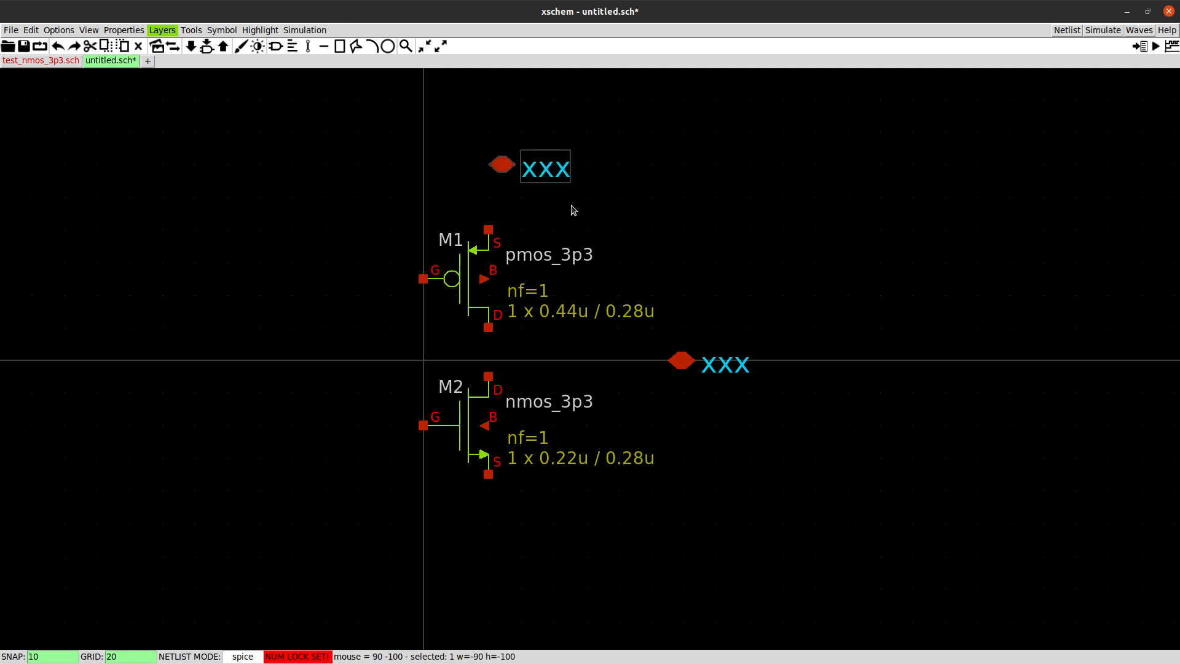
key("c")
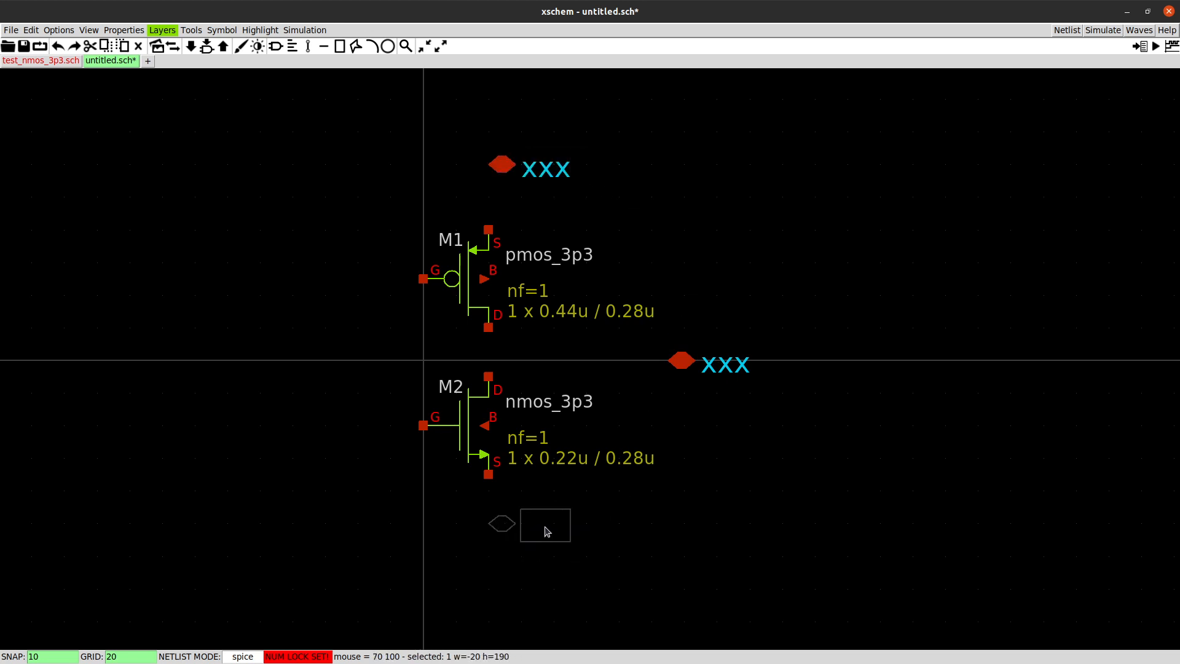
left_click(551, 529)
Place another iopin copy, rotated 180 degrees, on the gate side of the transistors, level with the output pin
key("c")
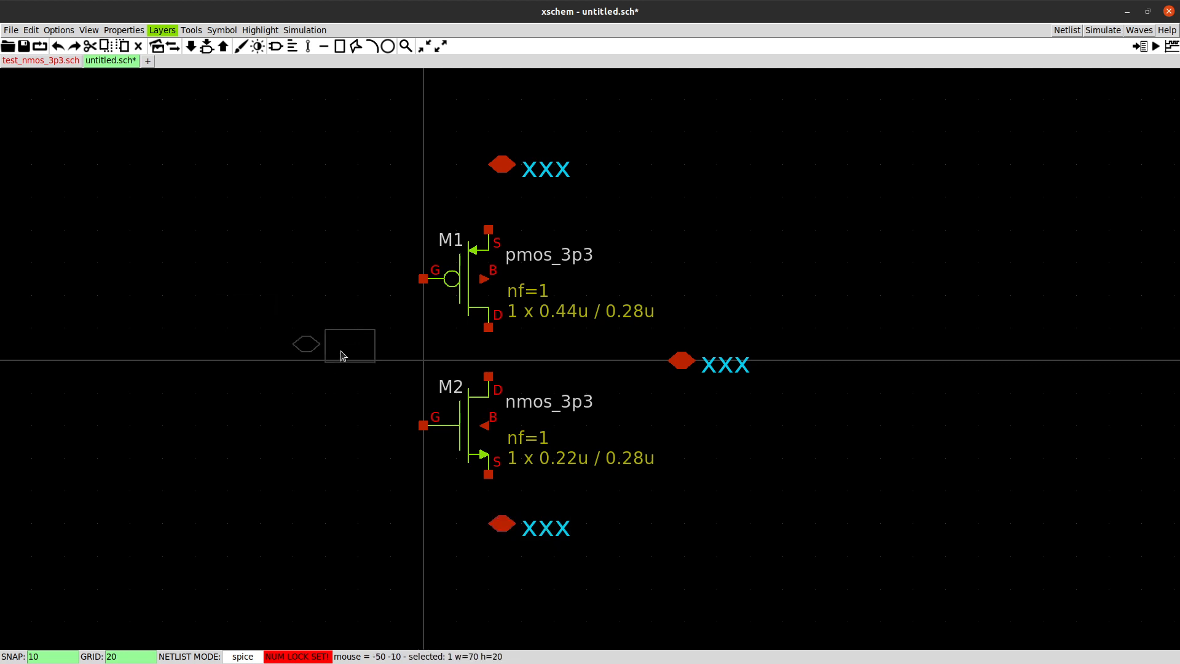
key("shift+r")
key("shift+r")
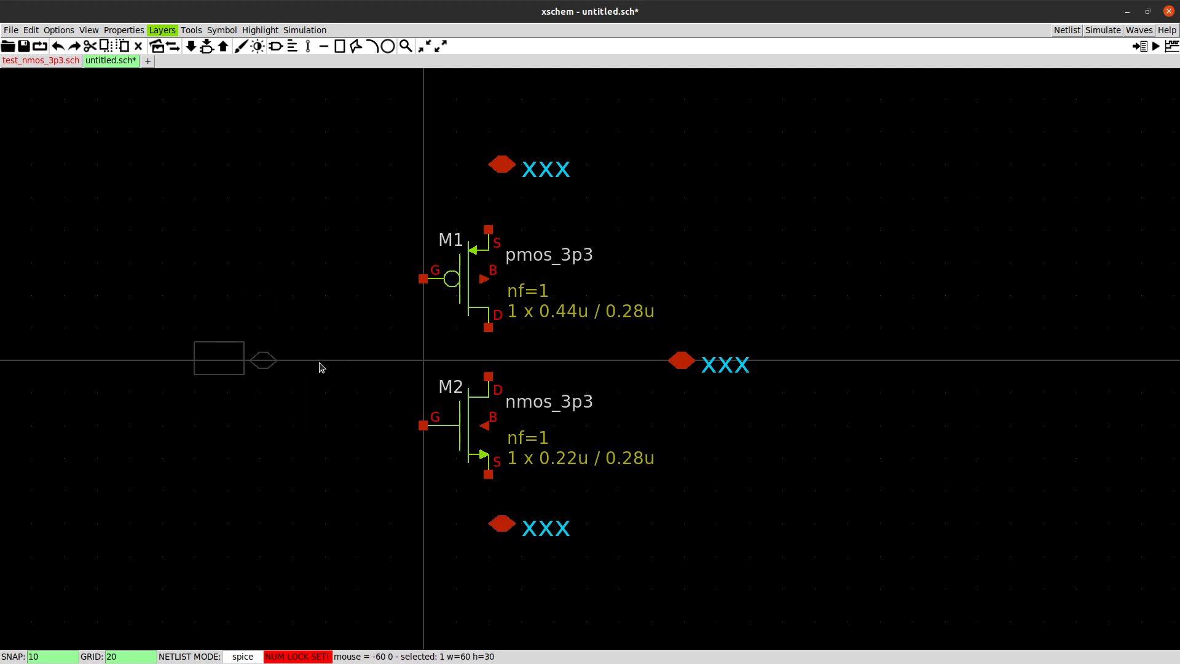
left_click(350, 358)
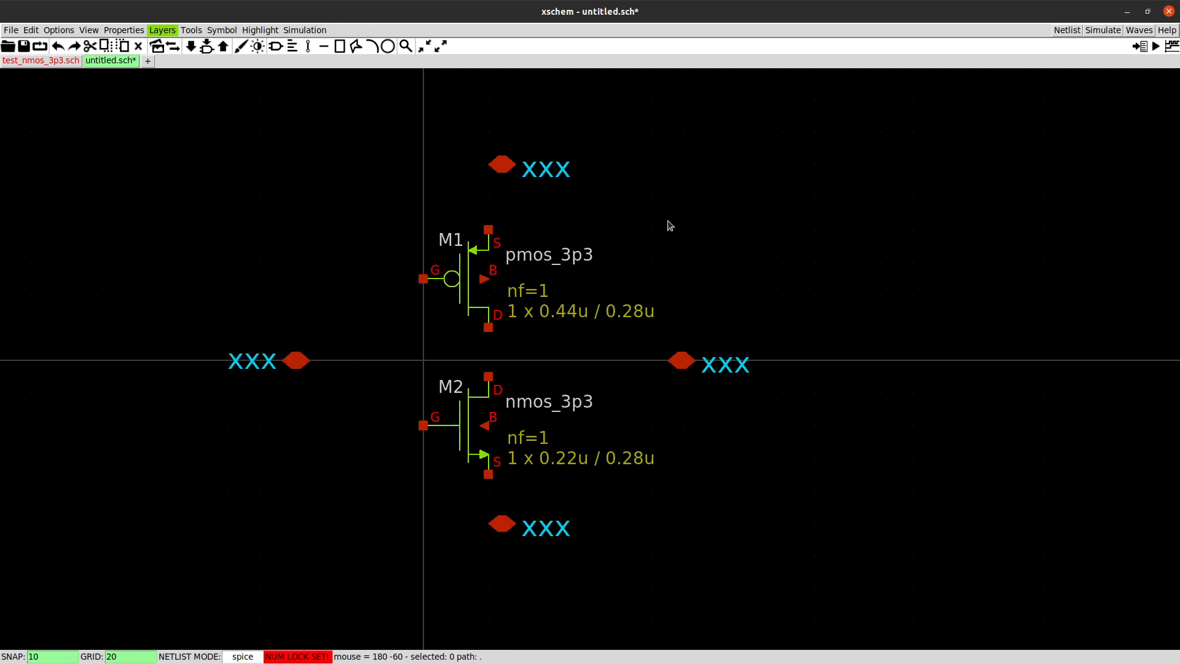
Wire the PMOS source to the upper pin, the two drains together, and the NMOS source to the lower pin
left_click(454, 352)
left_click_drag(489, 231, 488, 165)
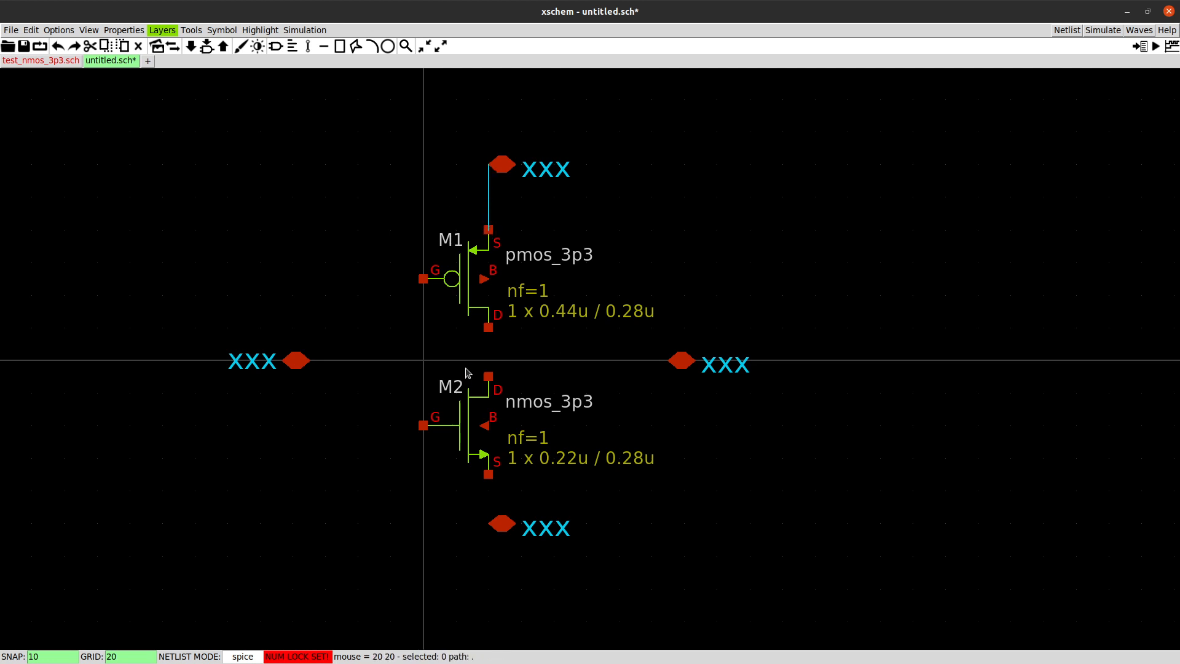
left_click_drag(488, 328, 488, 377)
left_click_drag(488, 474, 489, 521)
Wire the bulk terminals of the NMOS and the PMOS to their respective source nets
mouse_move(488, 425)
left_mouse_down()
mouse_move(522, 437)
mouse_move(519, 497)
mouse_move(490, 495)
left_mouse_up()
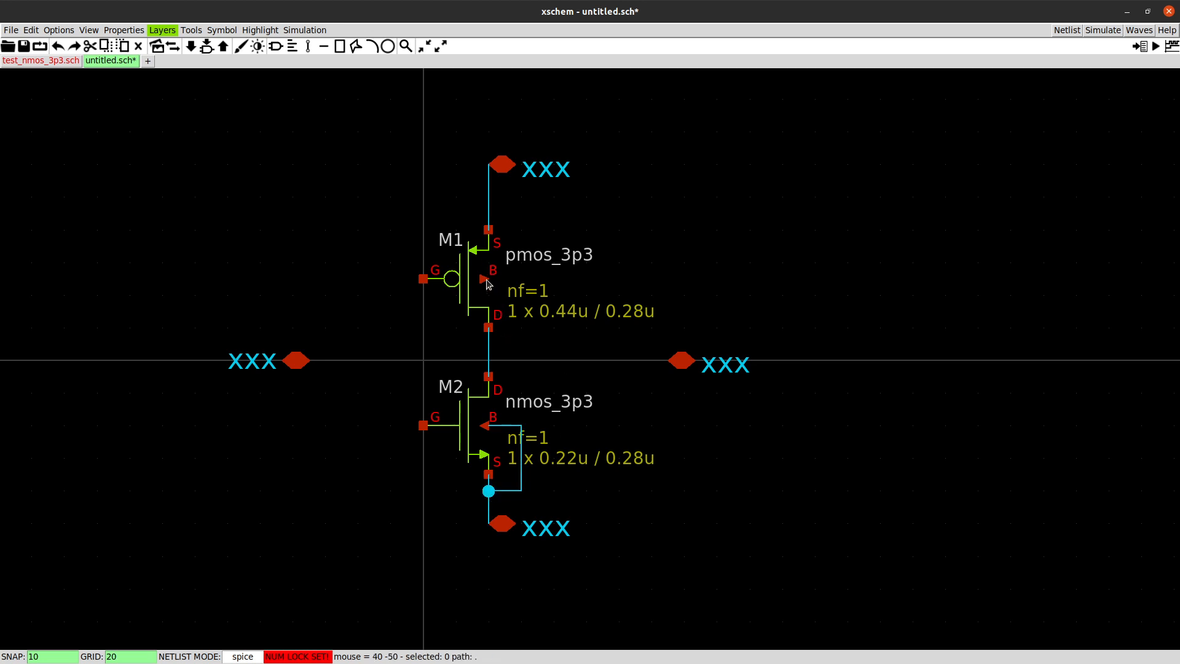
mouse_move(487, 282)
left_mouse_down()
mouse_move(525, 288)
mouse_move(525, 132)
mouse_move(529, 200)
mouse_move(490, 198)
left_mouse_up()
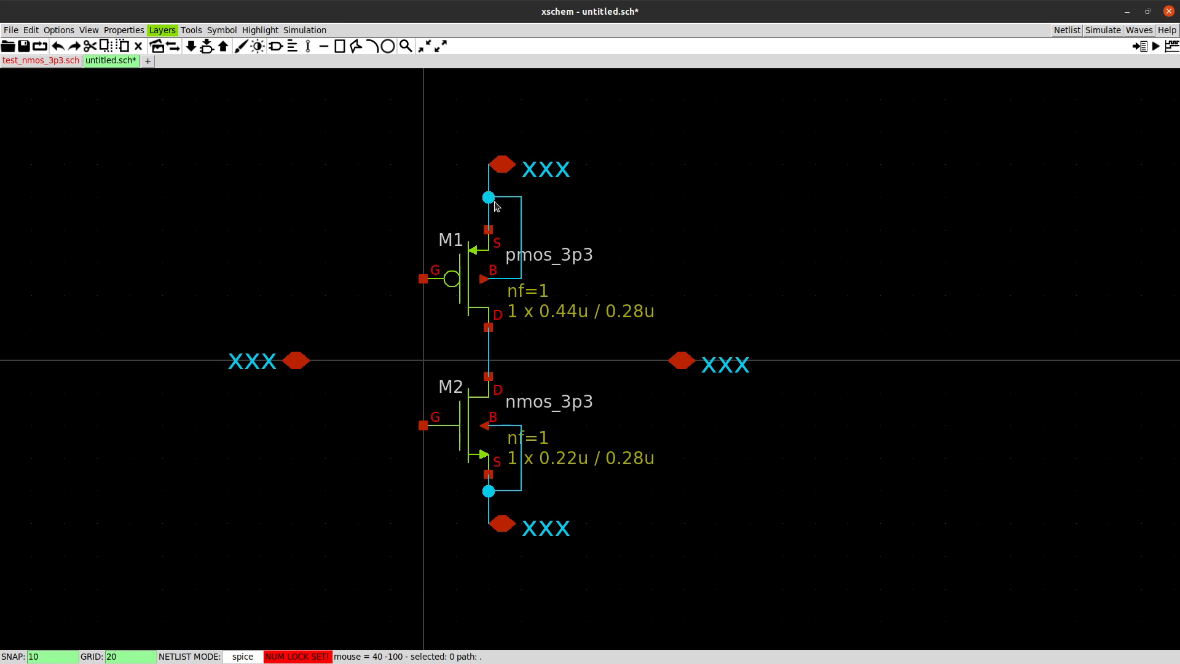
Wire the common drain node to the output pin, and join both gates to the pin on the gate side
left_click_drag(490, 366, 673, 361)
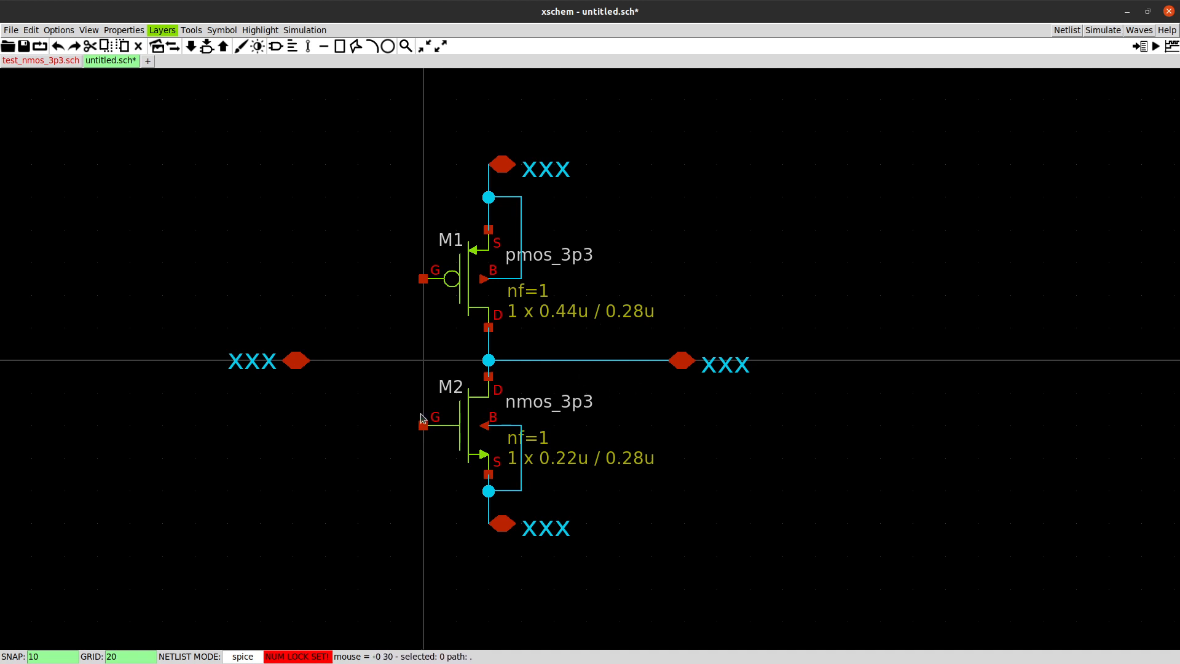
left_click_drag(423, 425, 423, 278)
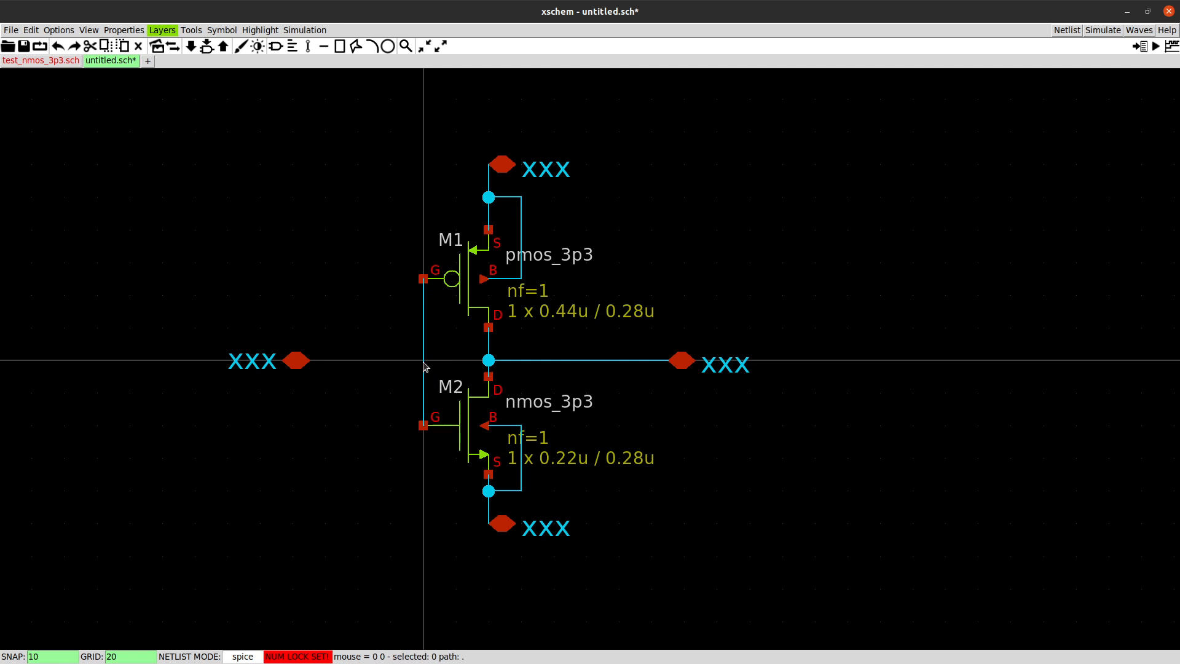
left_click_drag(422, 367, 298, 366)
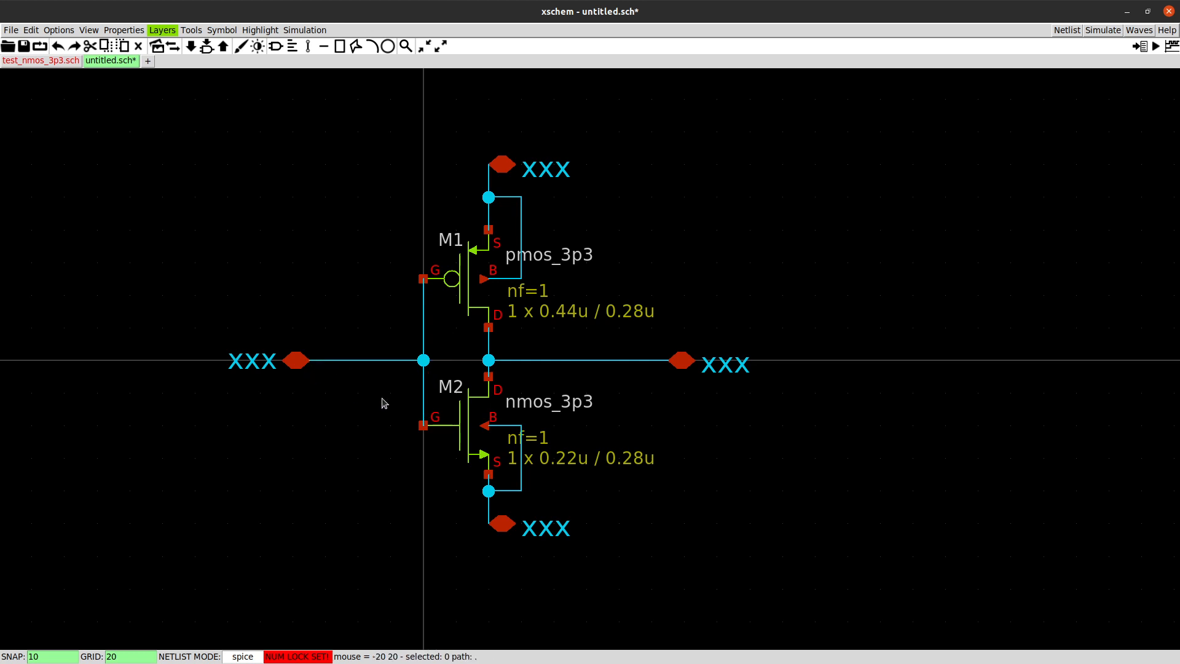
Label the pin on the transistors' gate side IN and the lower pin at the NMOS source GND
left_click(258, 361)
double_click(258, 361)
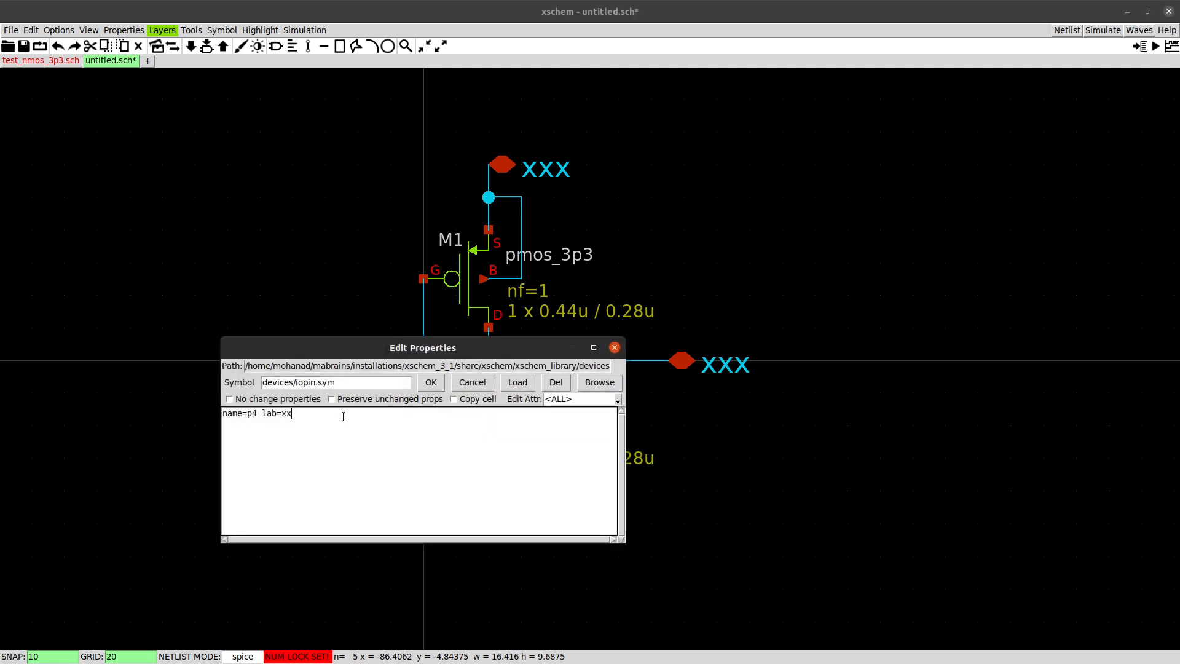
type("IN")
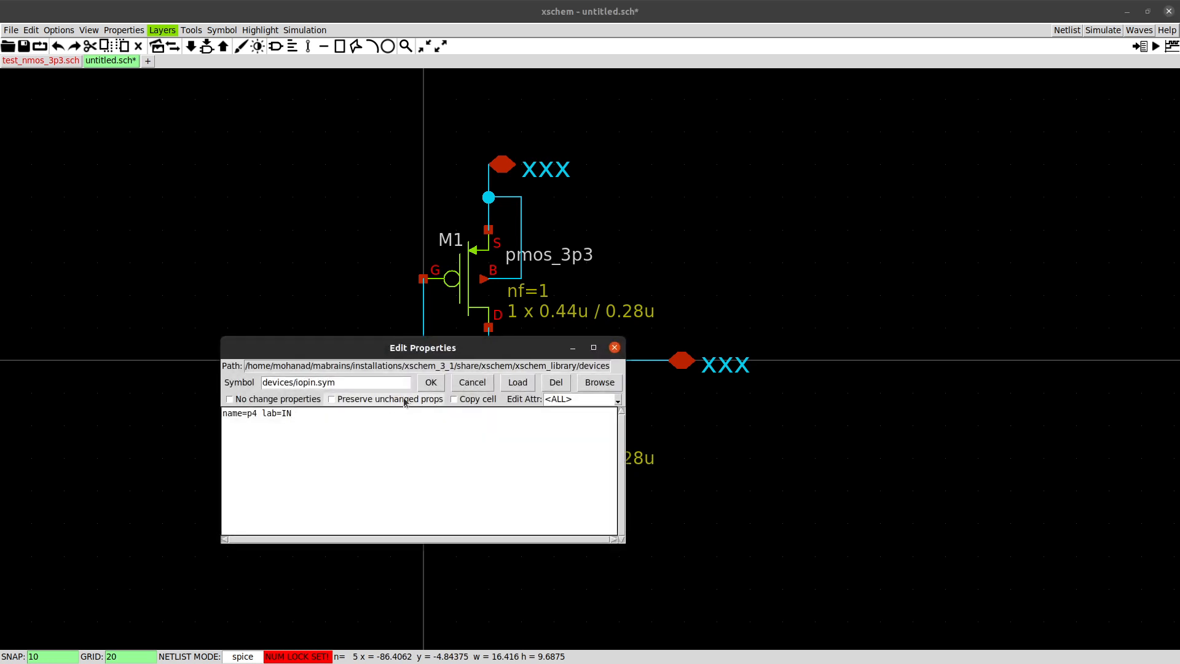
left_click(431, 381)
left_click(513, 532)
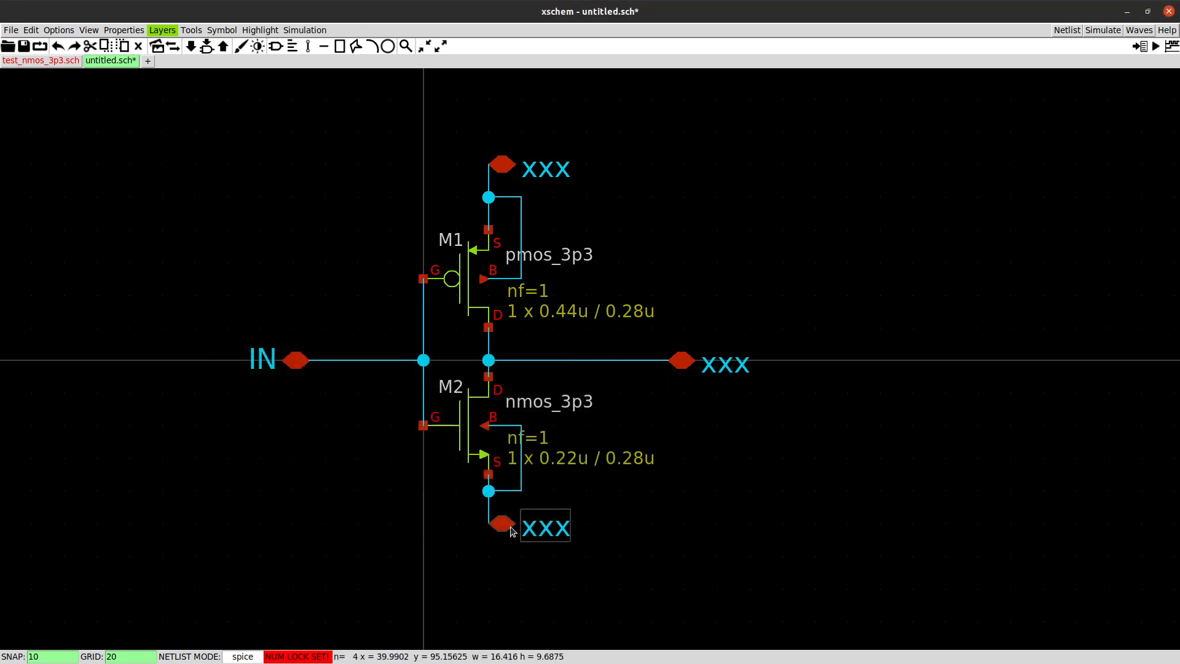
double_click(511, 527)
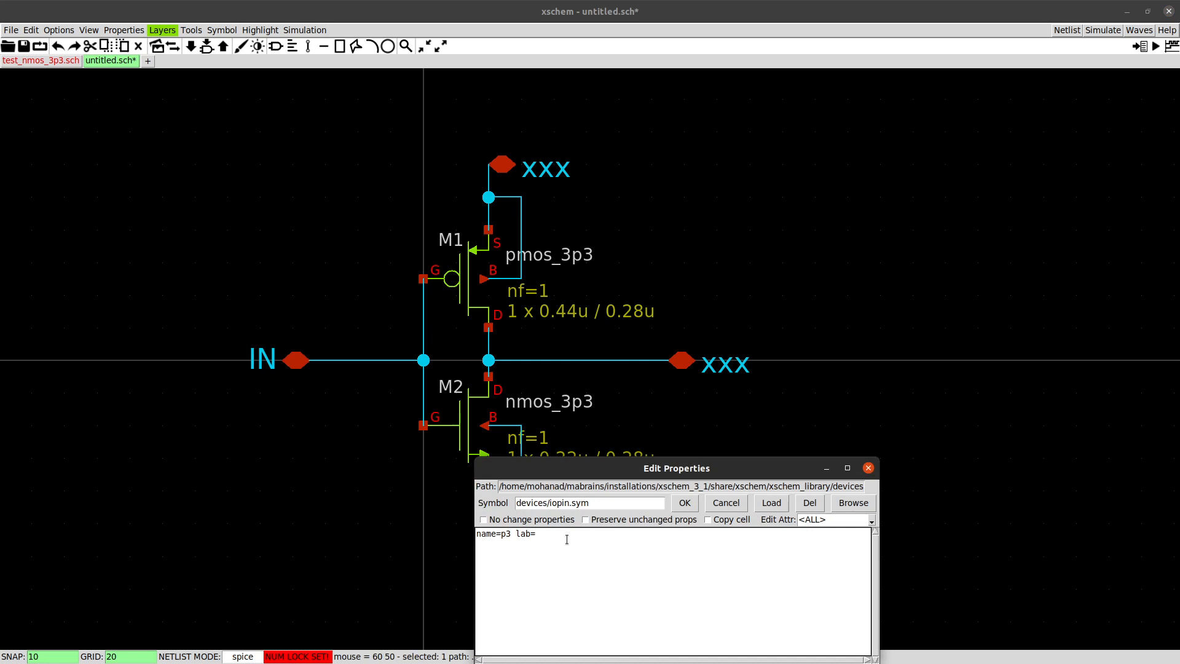
left_click(684, 503)
Label the upper pin at the PMOS source VDD and the pin on the common drain node OUT
left_click(563, 169)
double_click(563, 169)
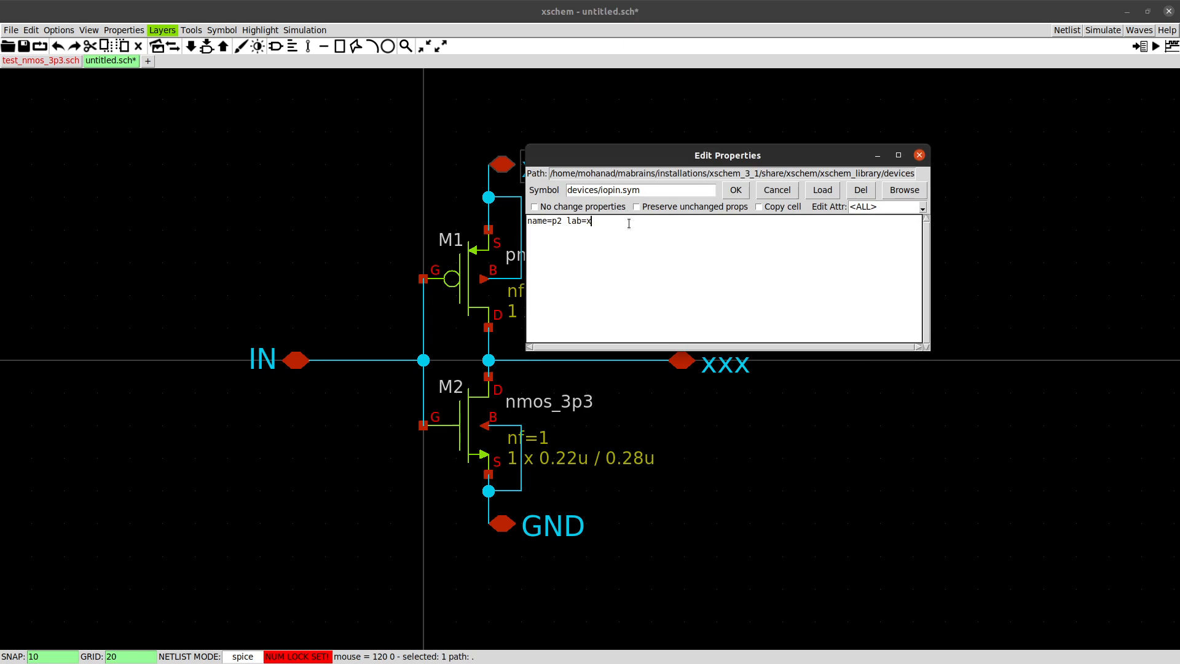
type("VDD")
left_click(735, 190)
double_click(727, 368)
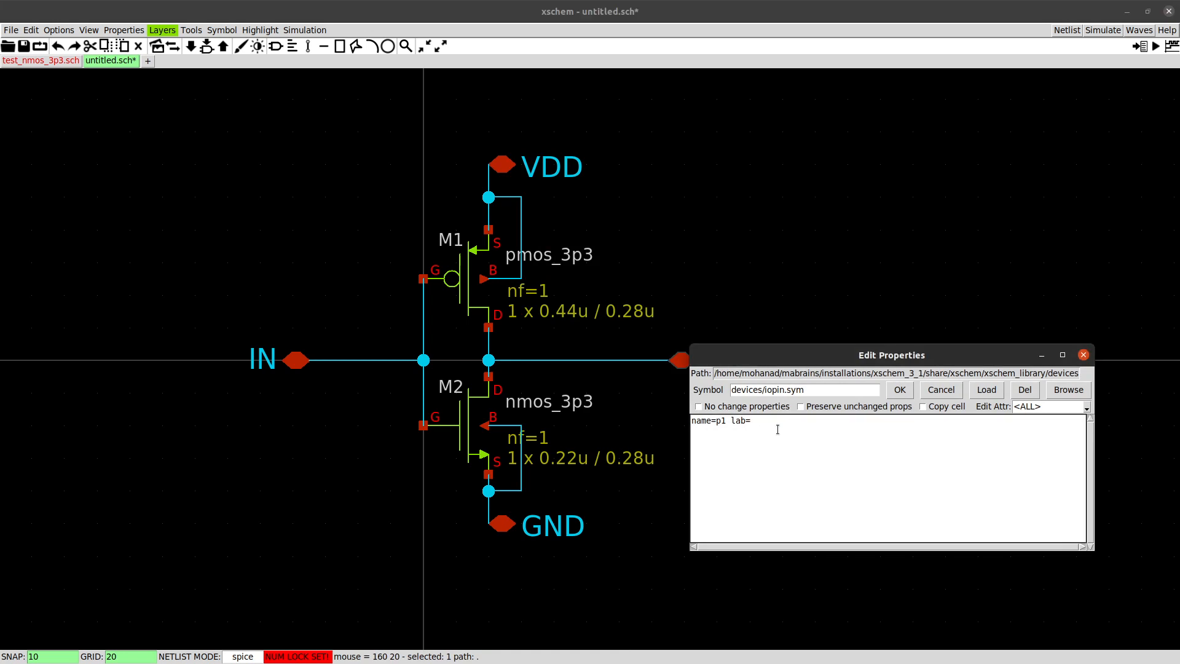
type("OUT")
left_click(899, 389)
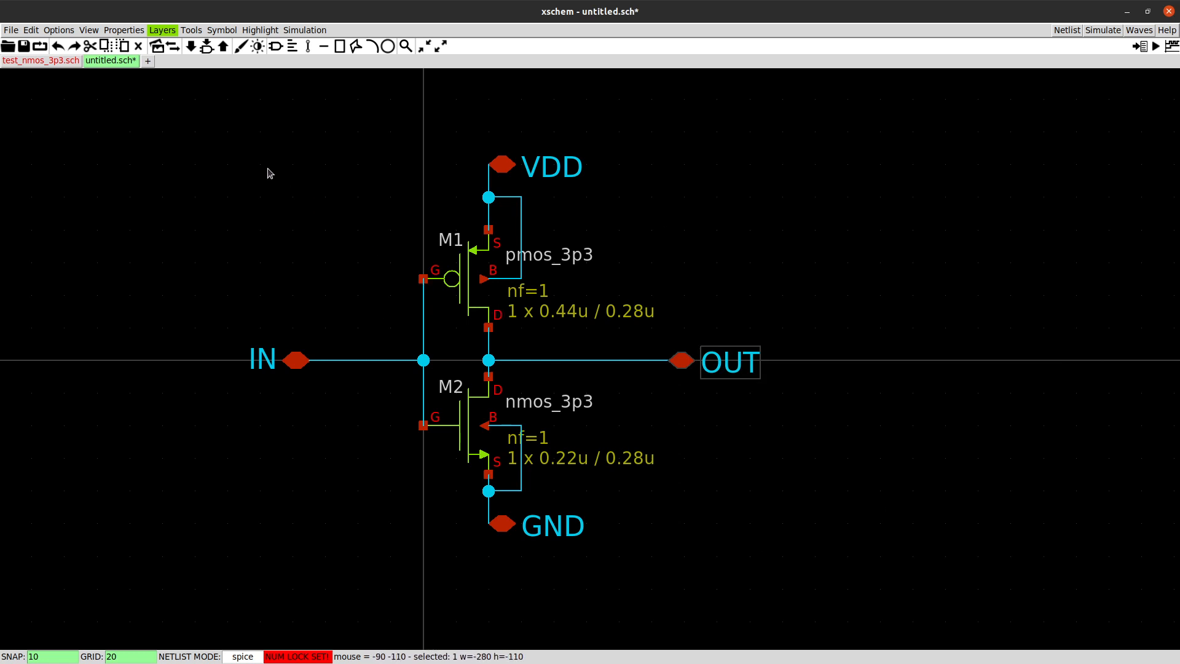
Save the schematic as inv.sch in the current working directory
key("ctrl+s")
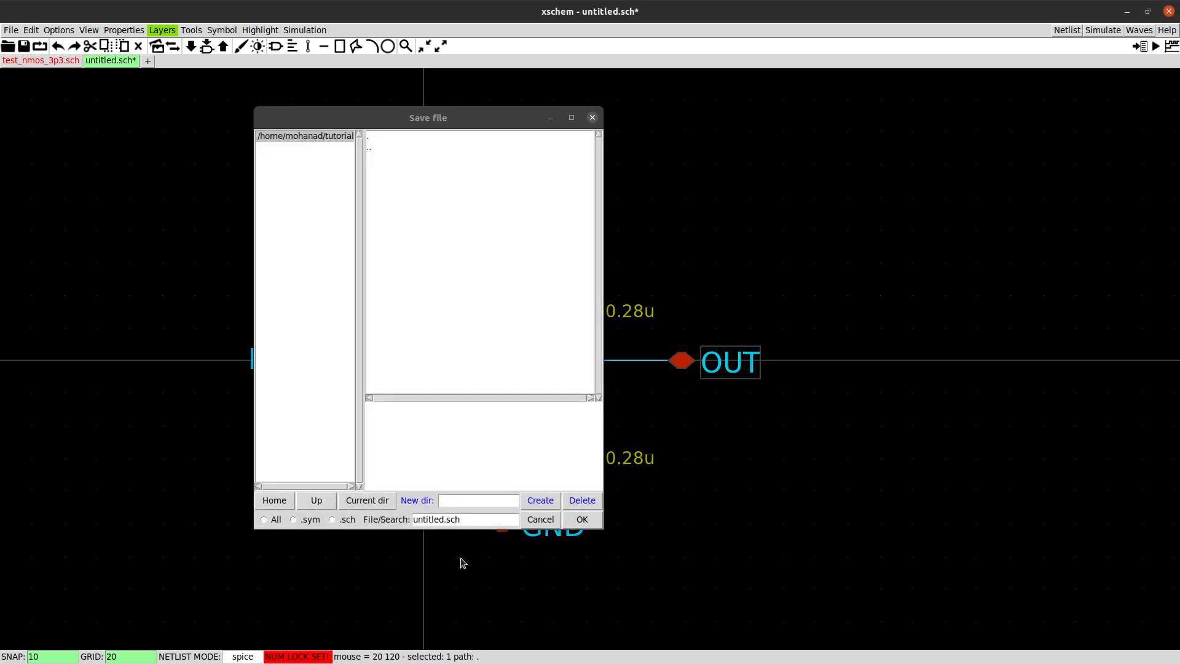
left_click(387, 497)
left_click(443, 521)
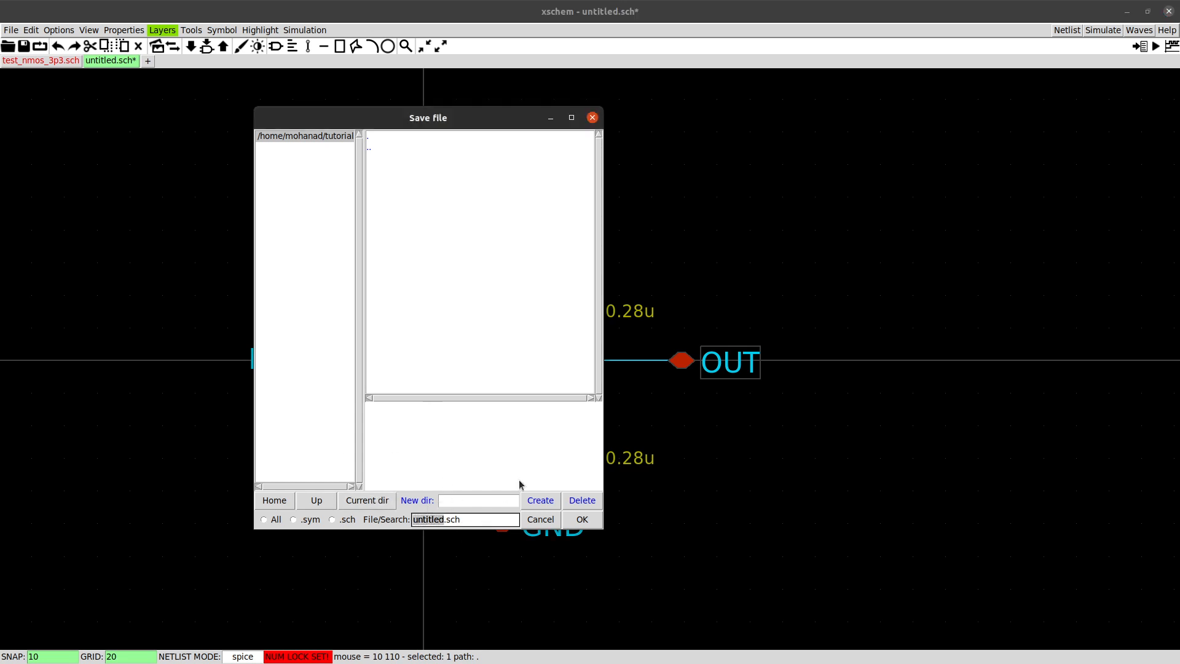
type("inv")
left_click(582, 520)
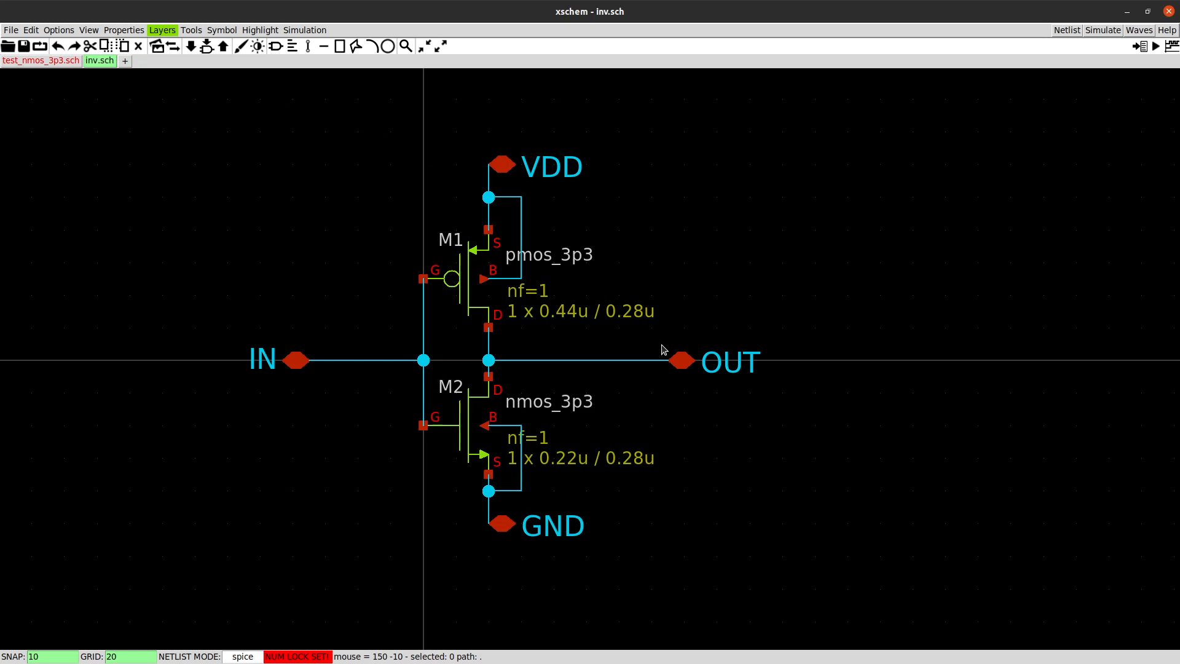
Make a symbol view from the inverter schematic
left_click(233, 32)
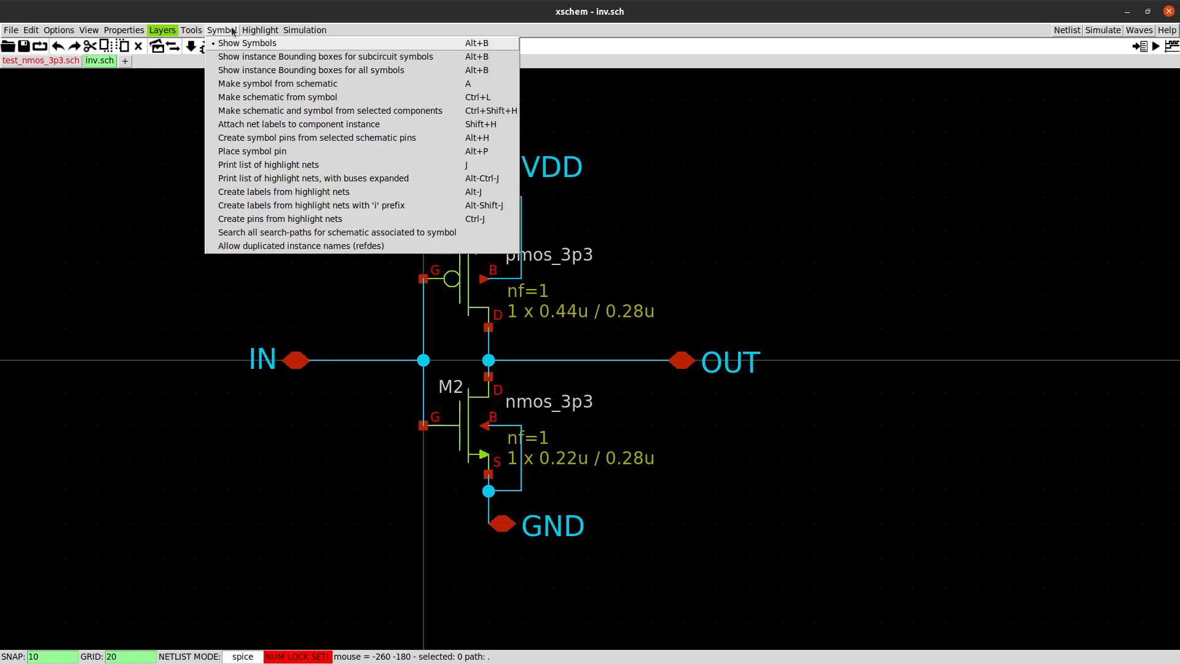
left_click(271, 84)
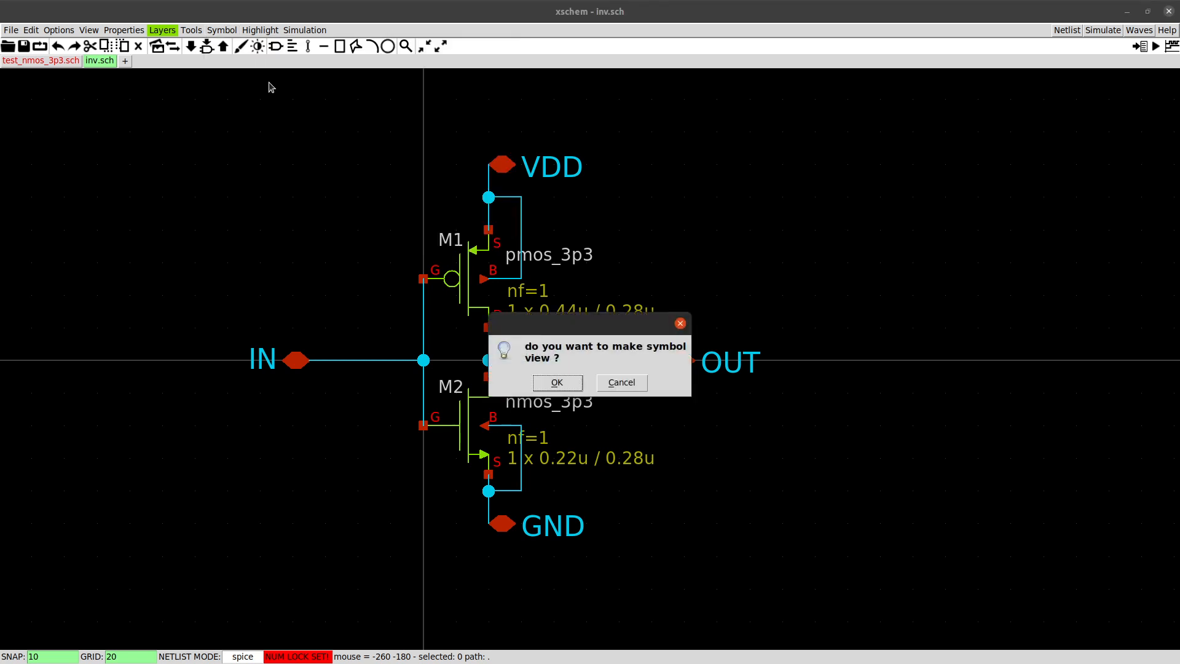
left_click(555, 383)
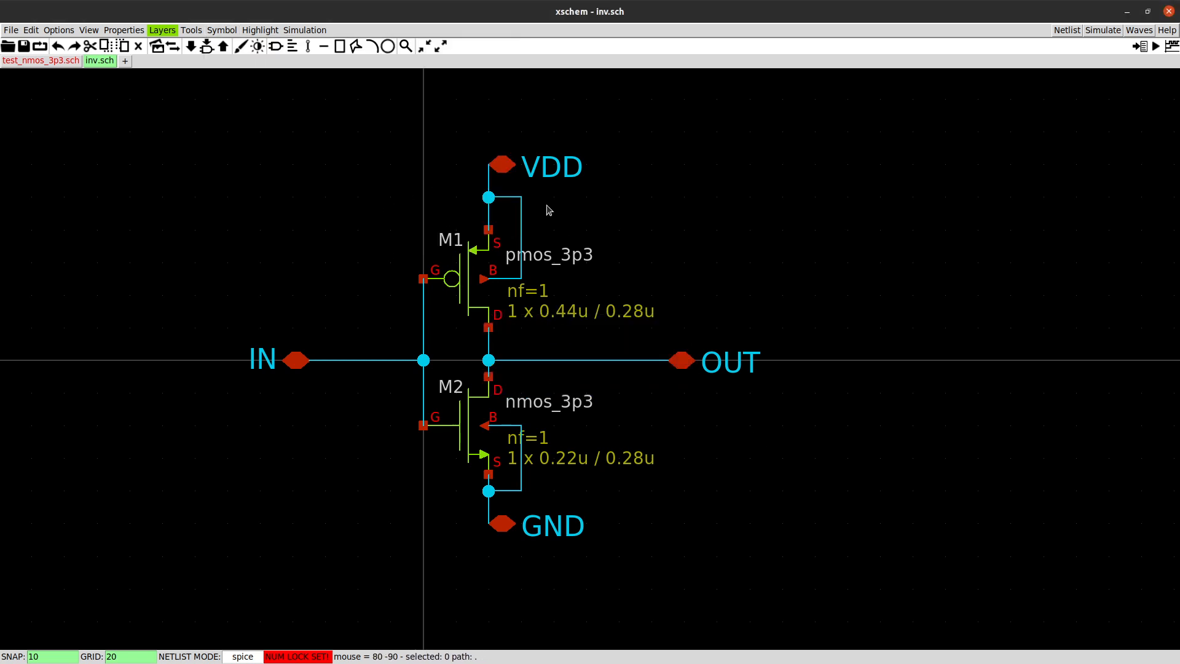
Open the inv.sym symbol file from the current working directory and bring the whole symbol into view
left_click(11, 30)
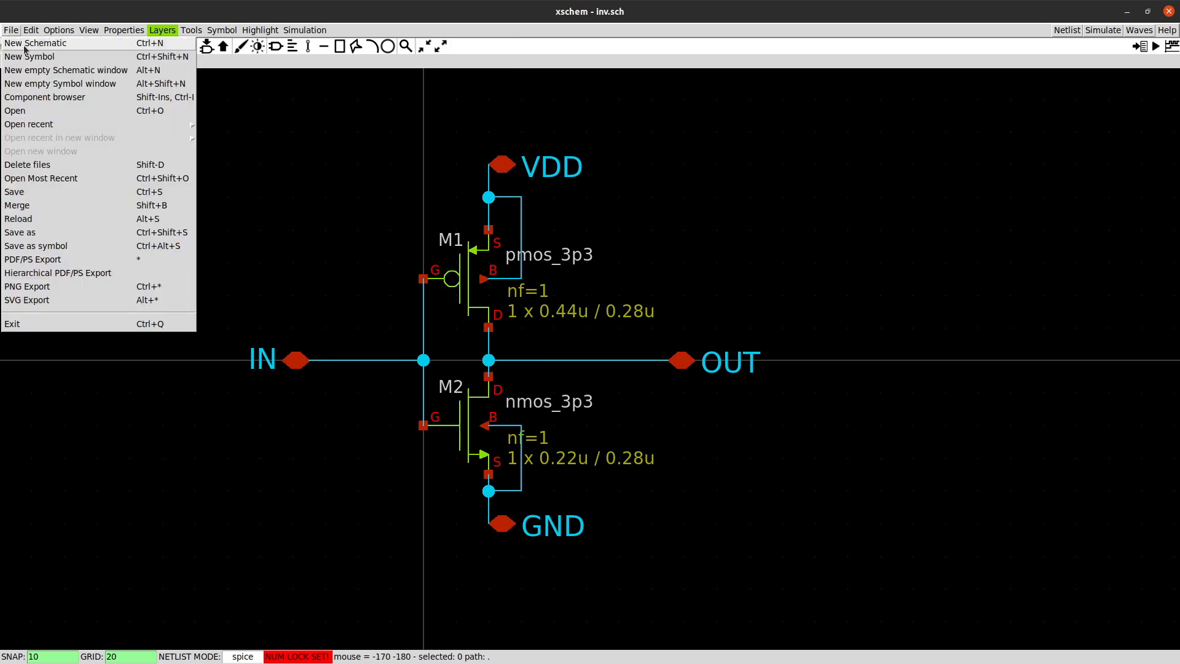
left_click(109, 111)
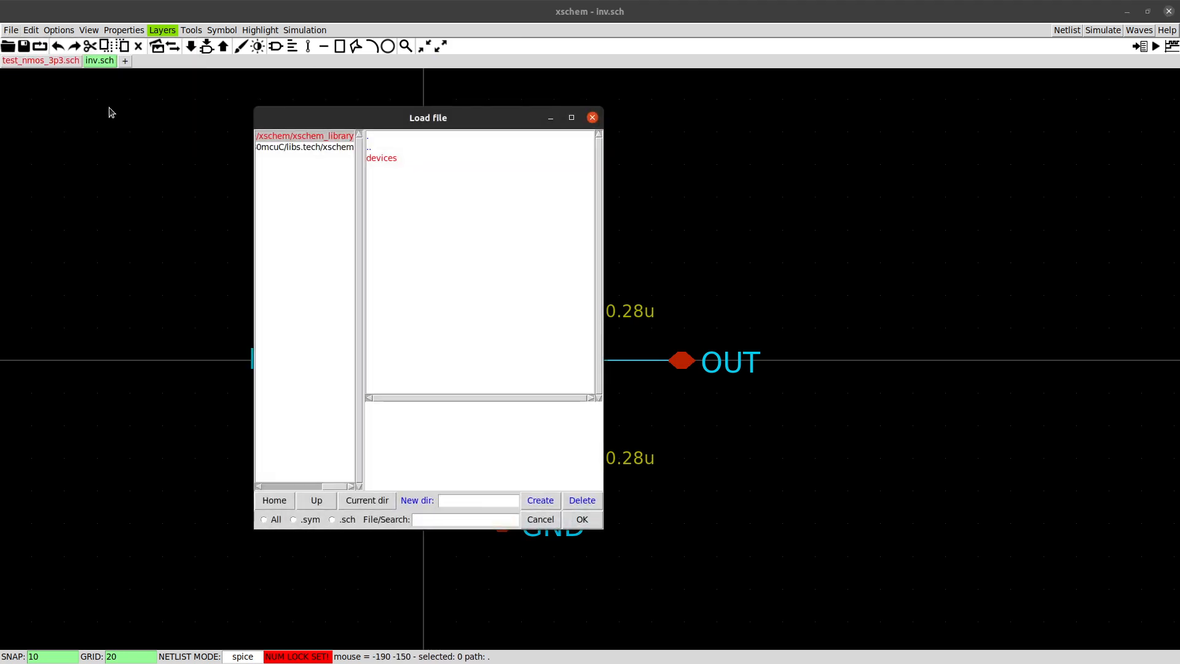
left_click(367, 501)
left_click(387, 169)
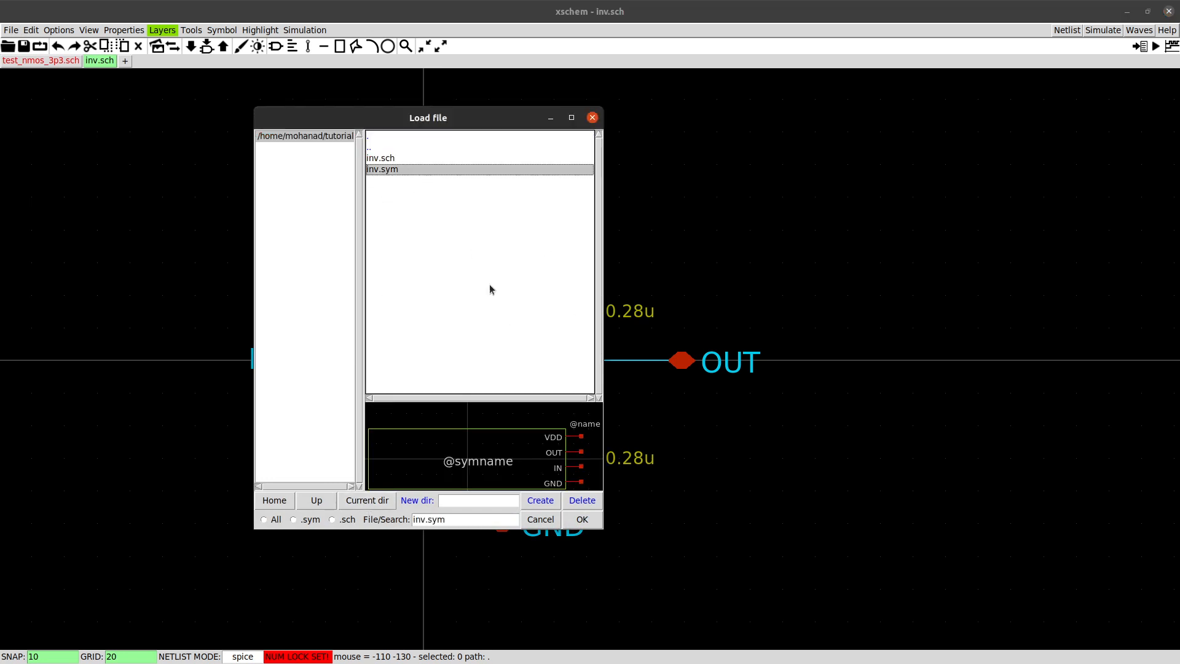
left_click(582, 520)
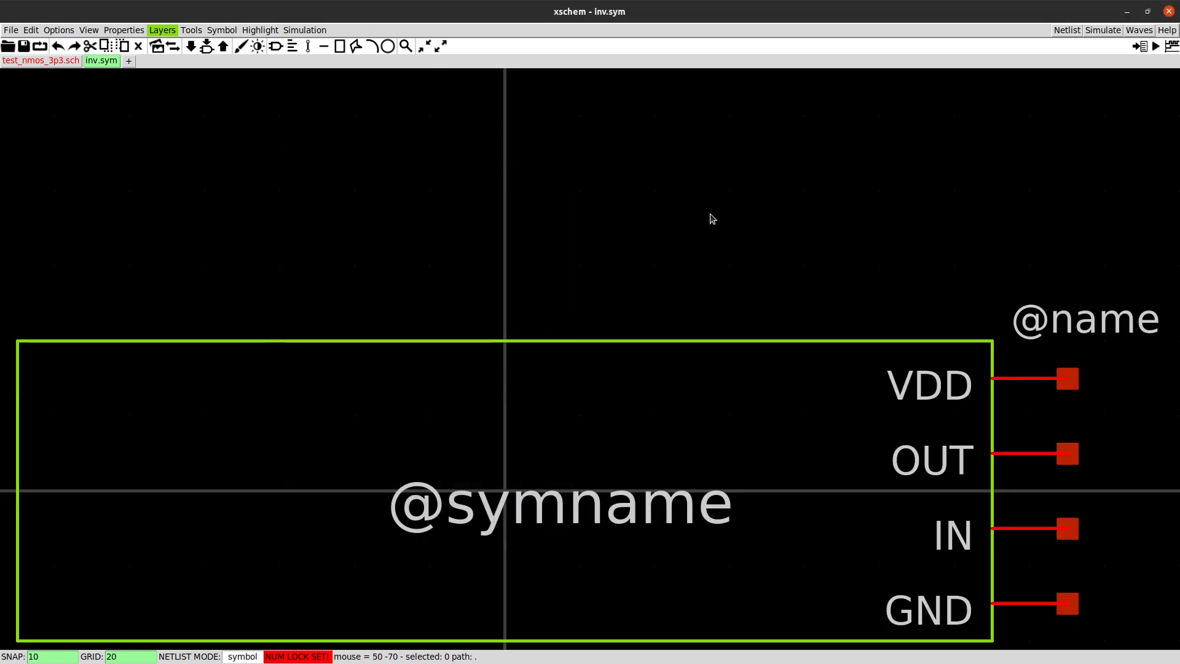
key("ctrl+z")
key("ctrl+z")
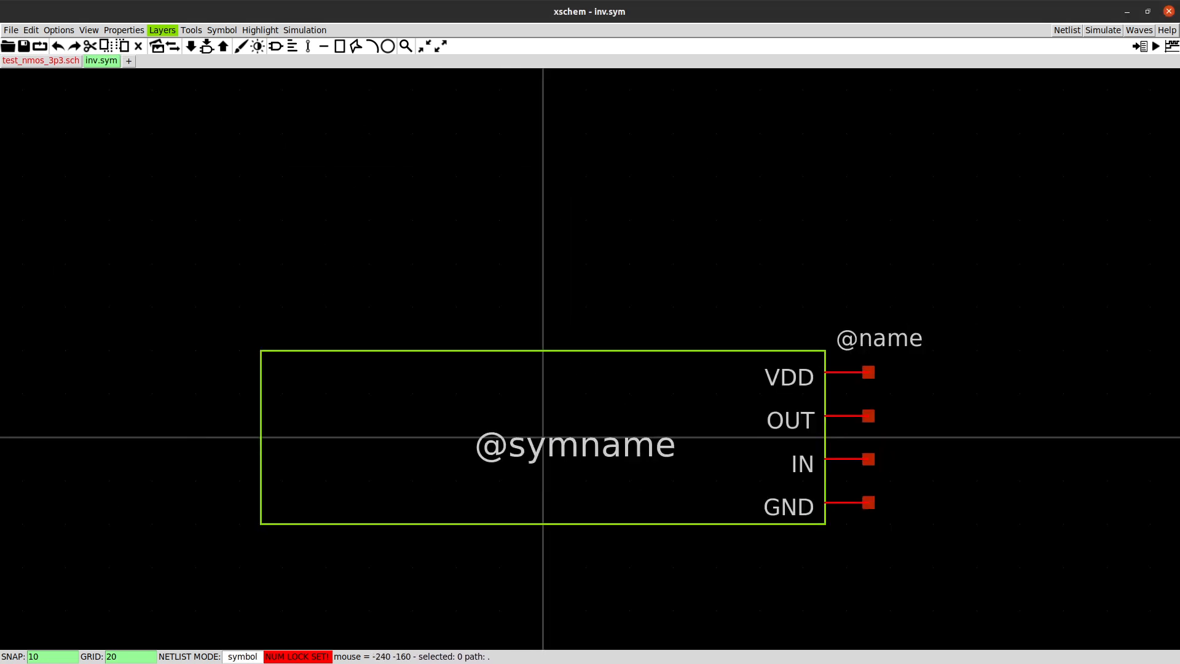